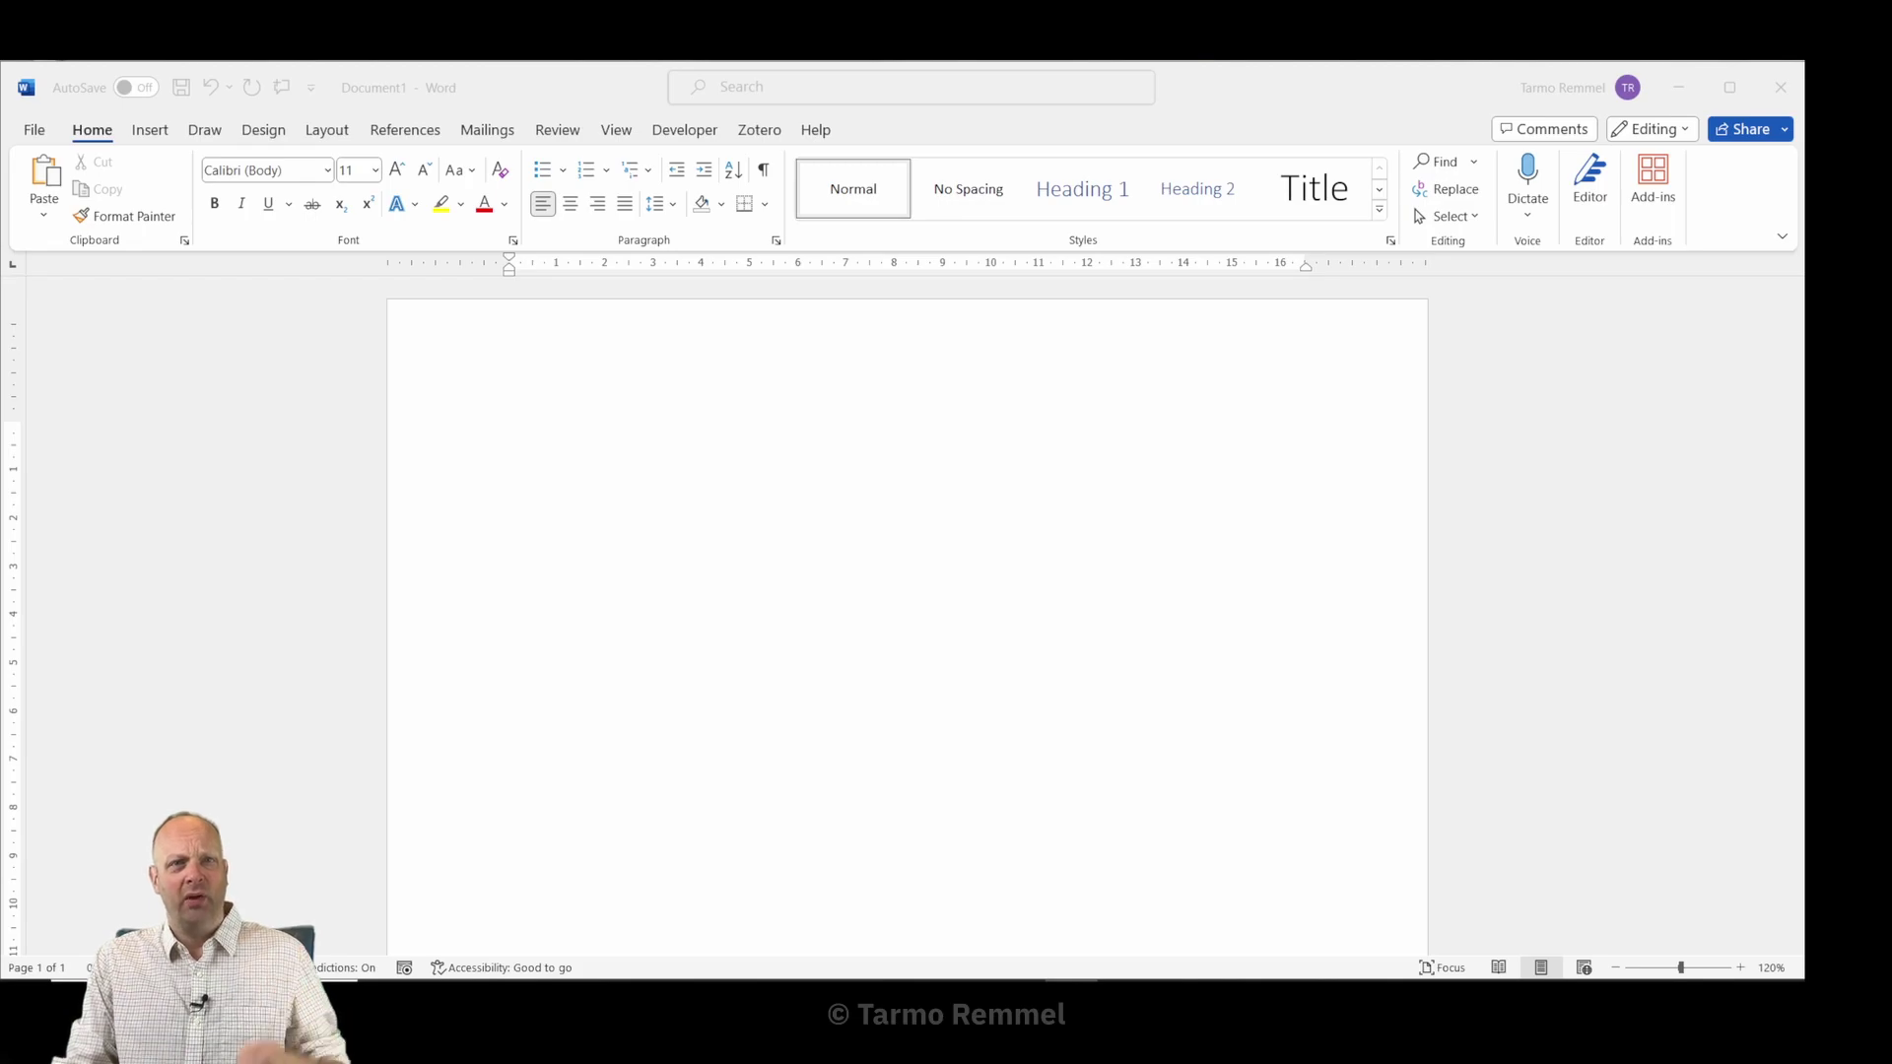
- Activate the blank document and zoom the page view in to 190%
left_click(609, 438)
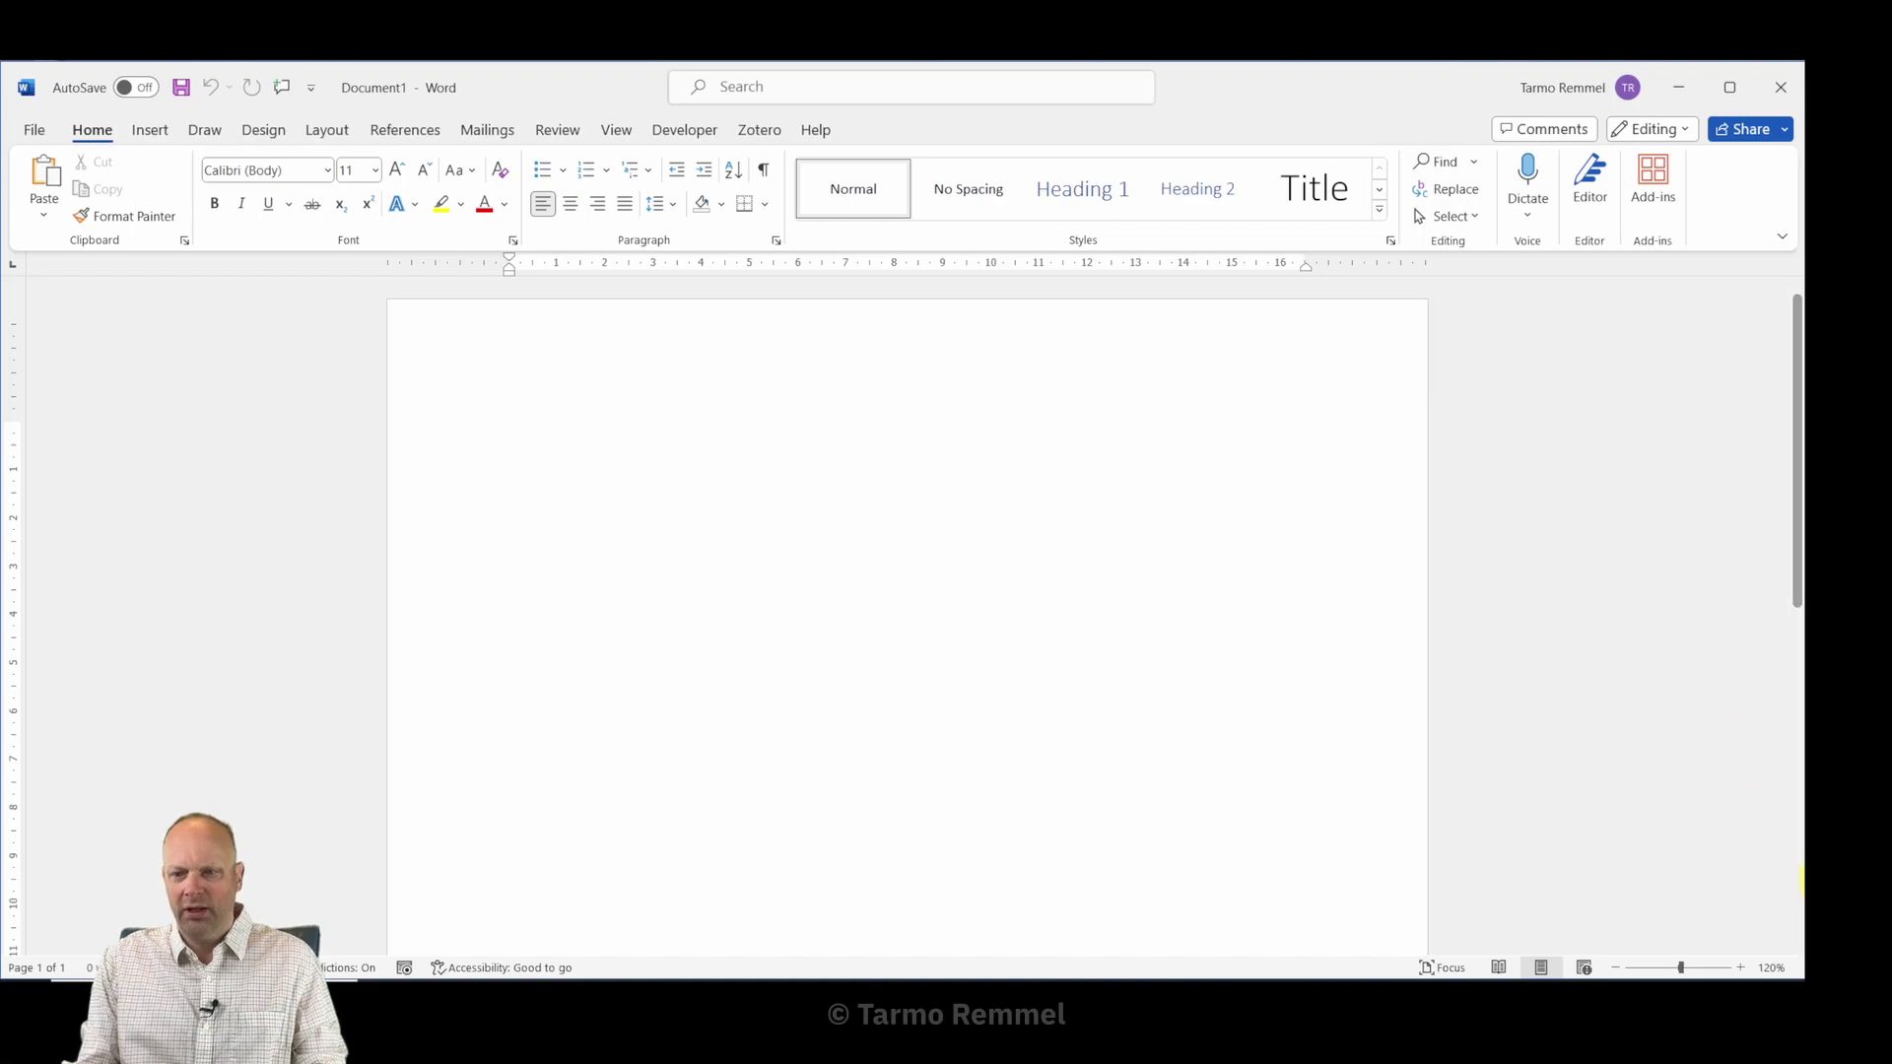
left_click(1741, 968)
left_click(1741, 968)
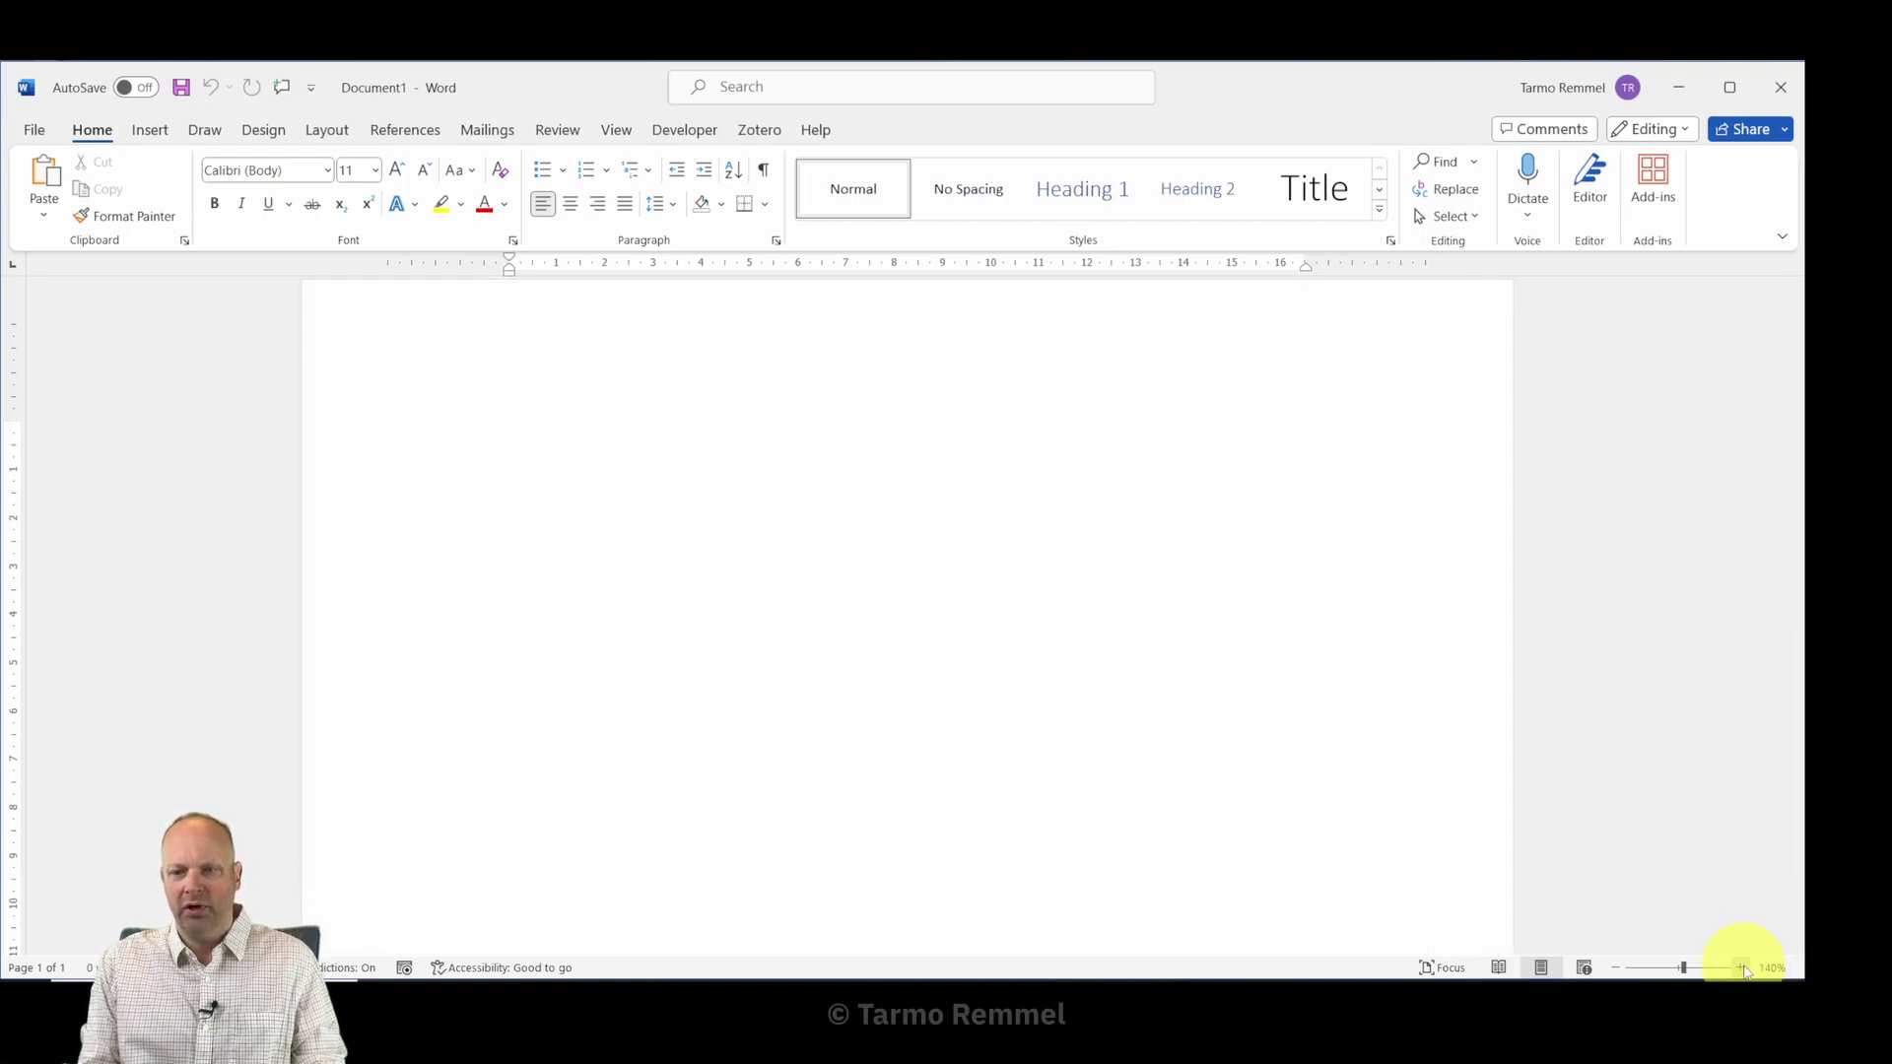
left_click(1741, 968)
left_click(1742, 967)
left_click(1742, 968)
left_click(1741, 968)
left_click(1742, 968)
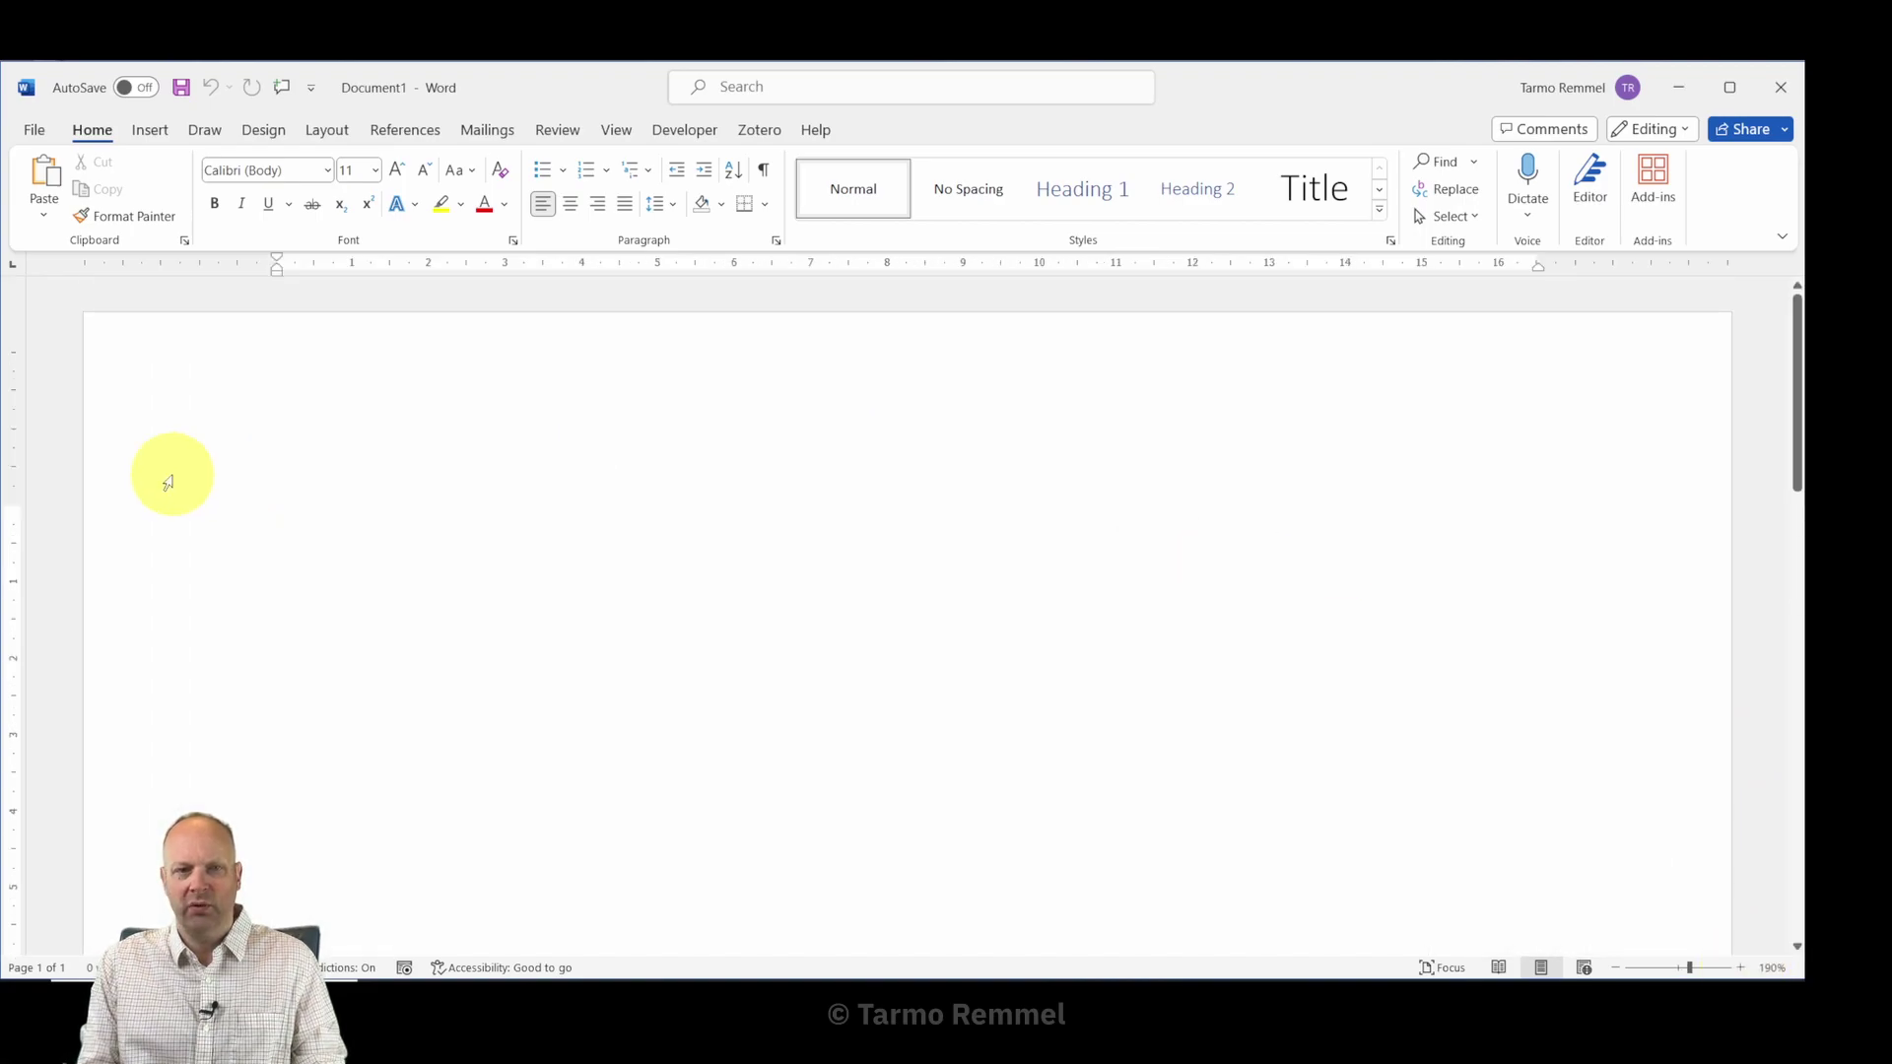
- Generate five pages of sample paragraphs with =rand(20,10) on the first line
left_click(328, 515)
type("=")
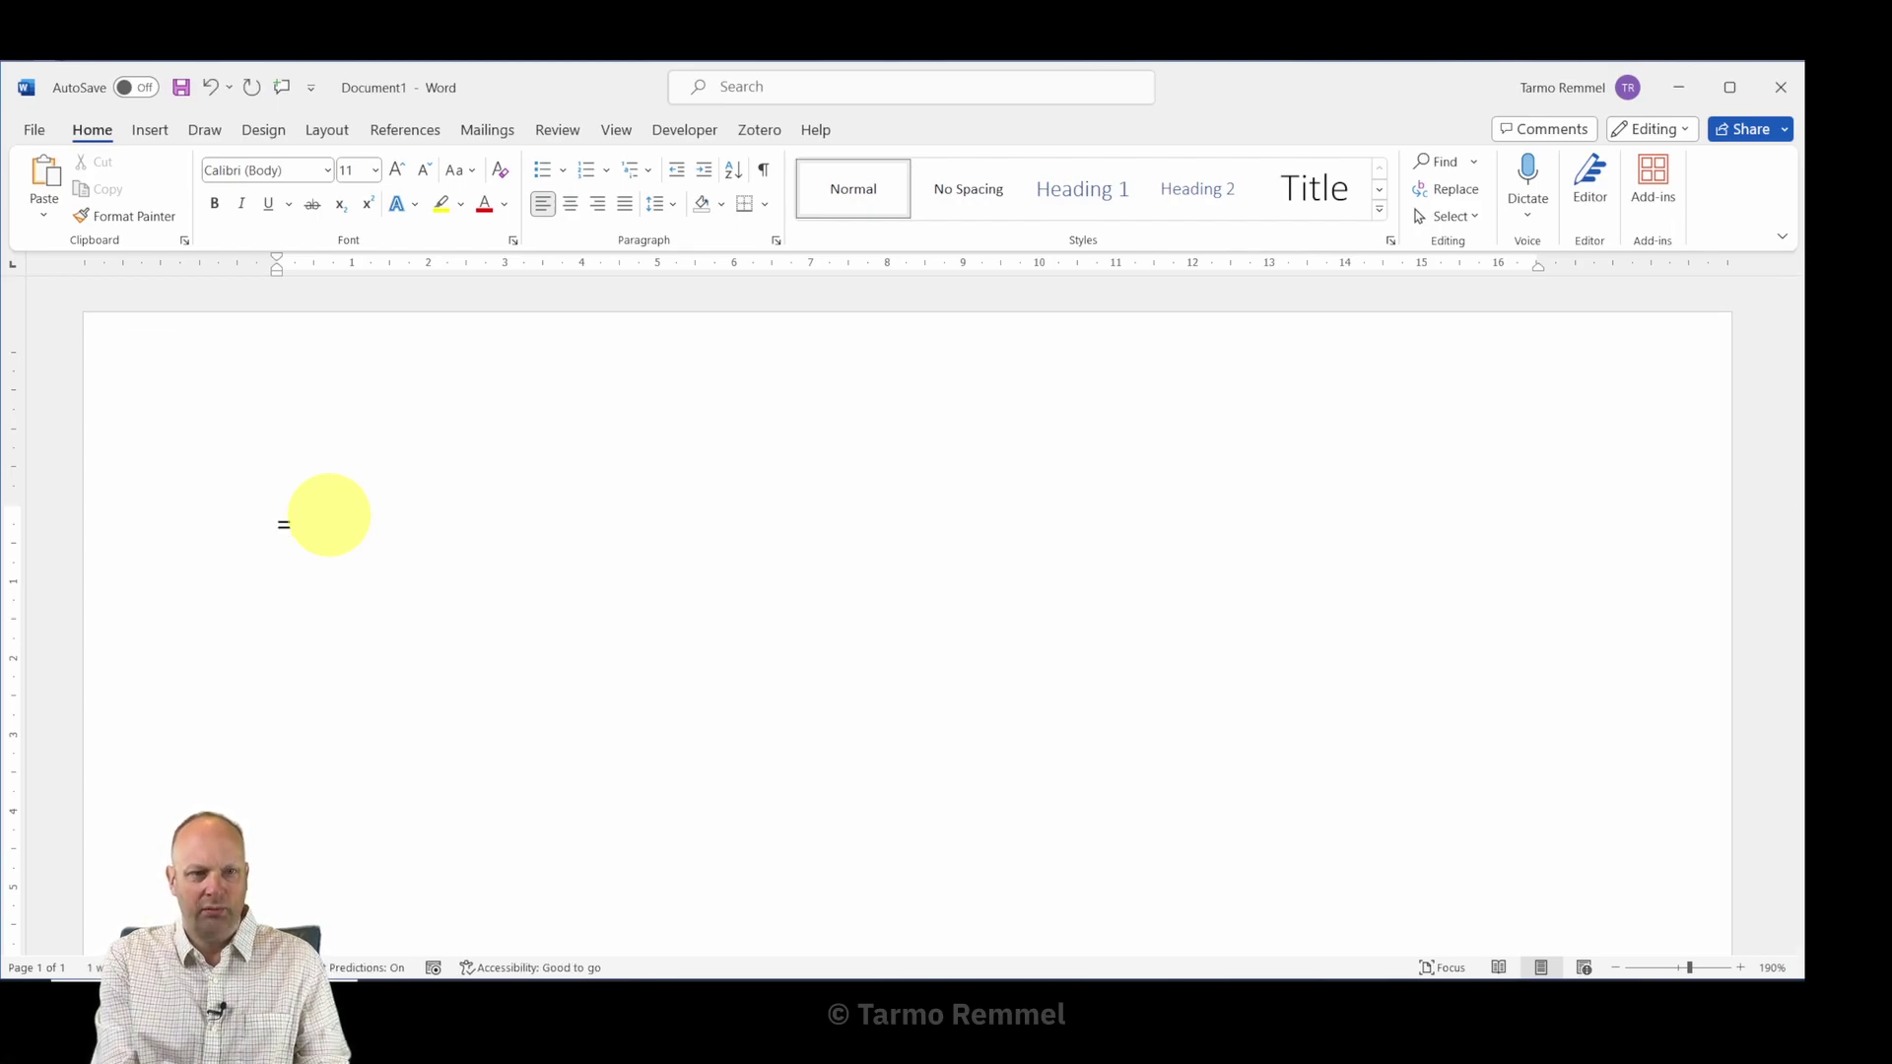
type("rand(20,2")
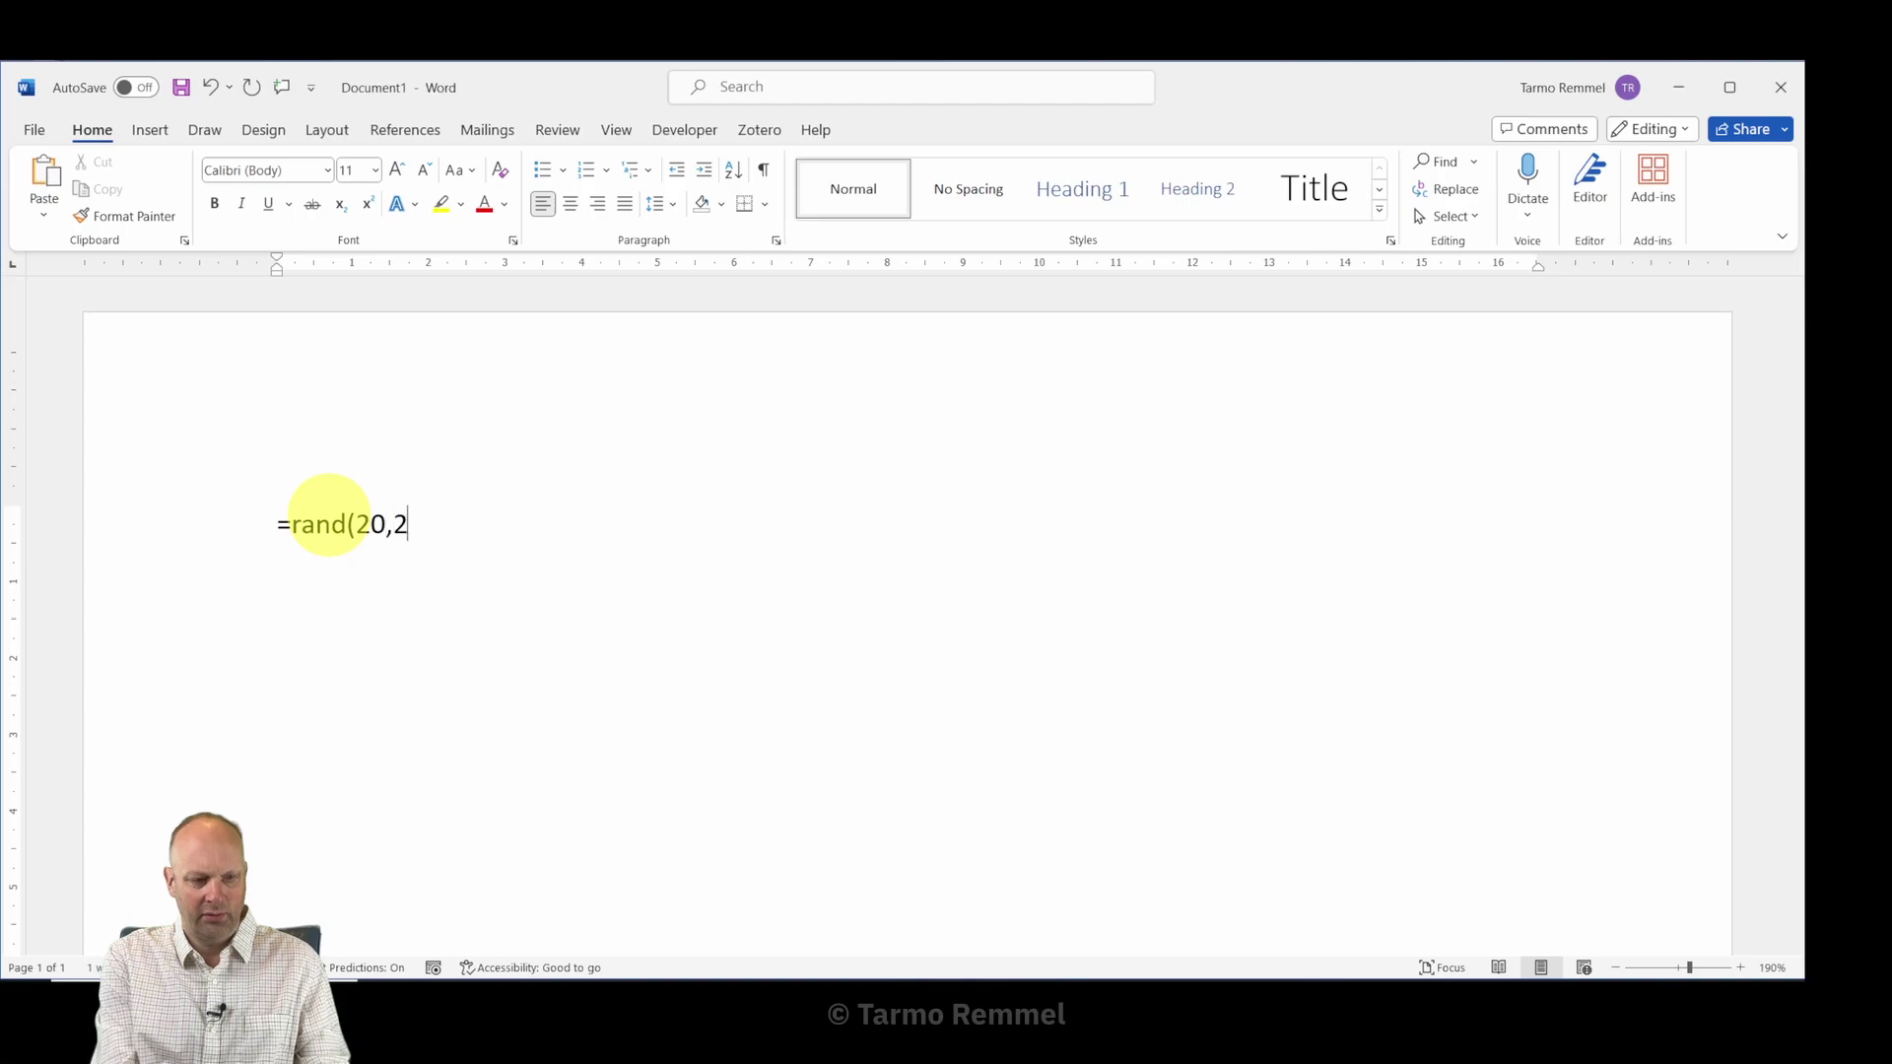
type("0")
key("BackSpace")
key("BackSpace")
type("10)")
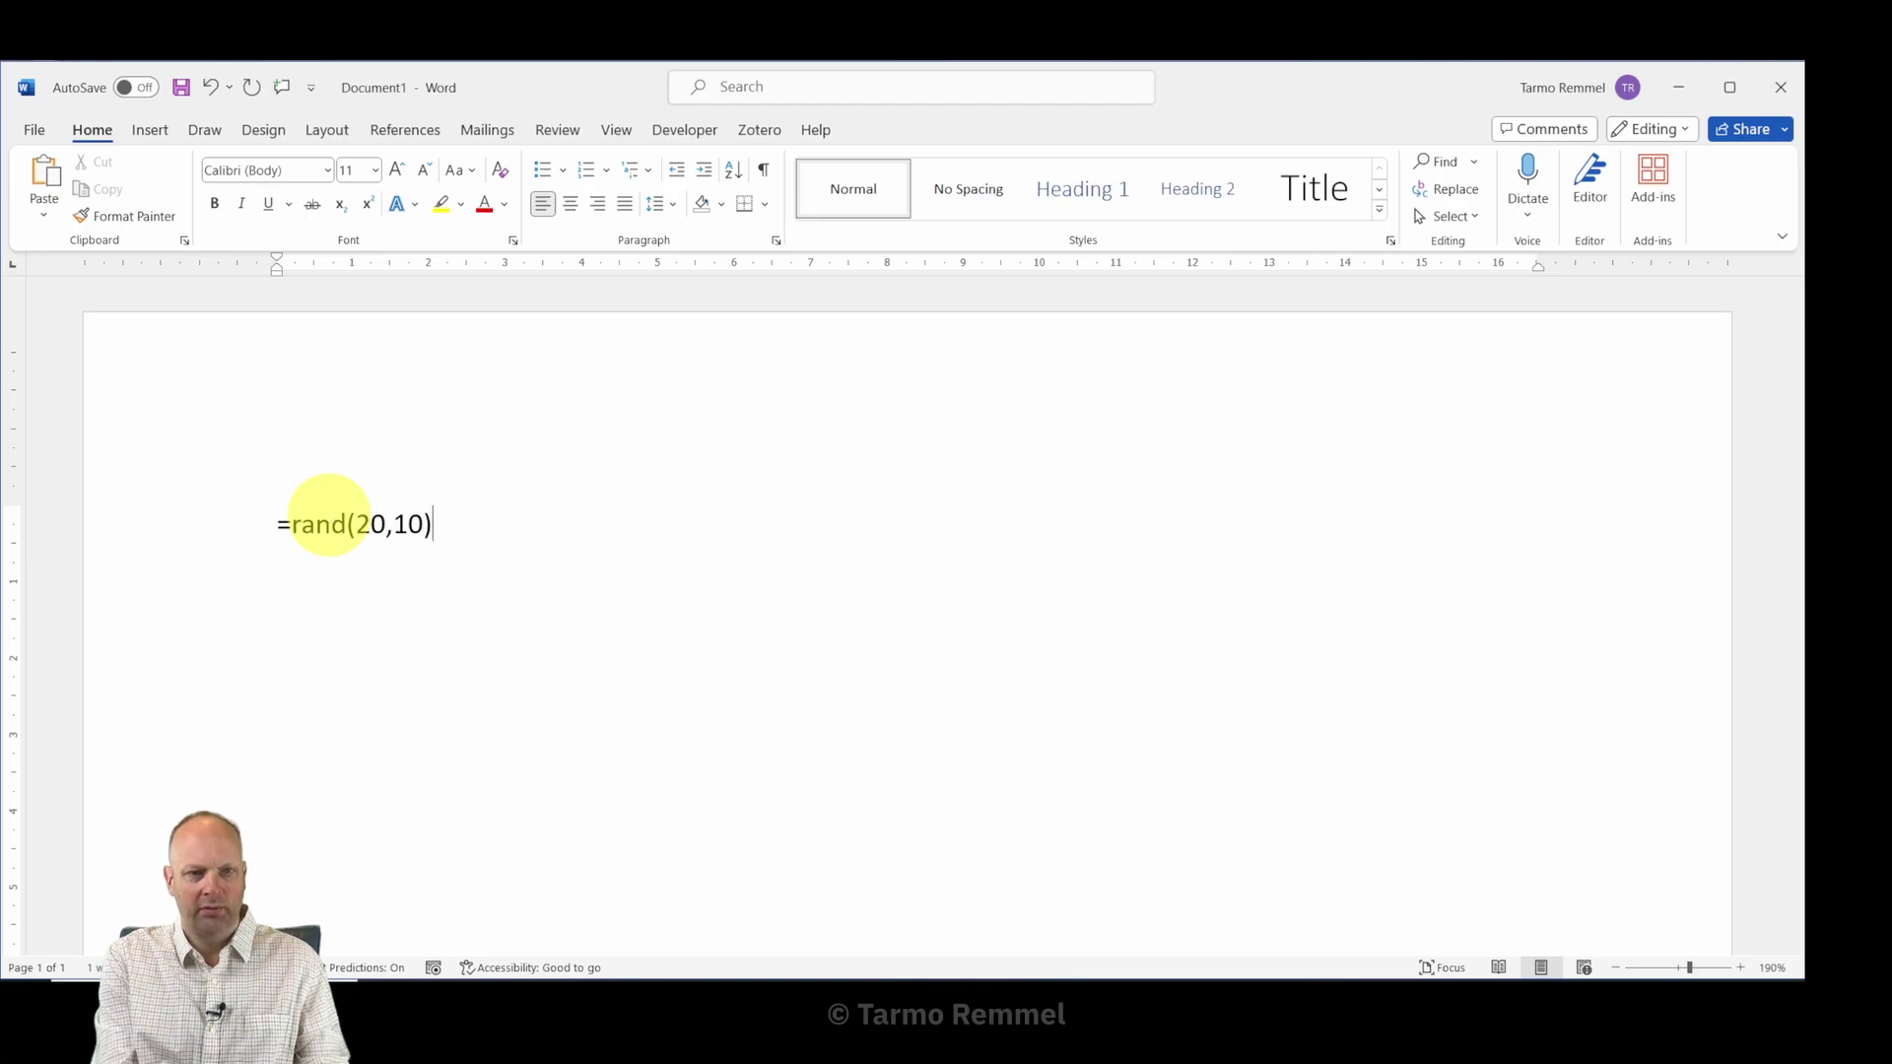
key("Return")
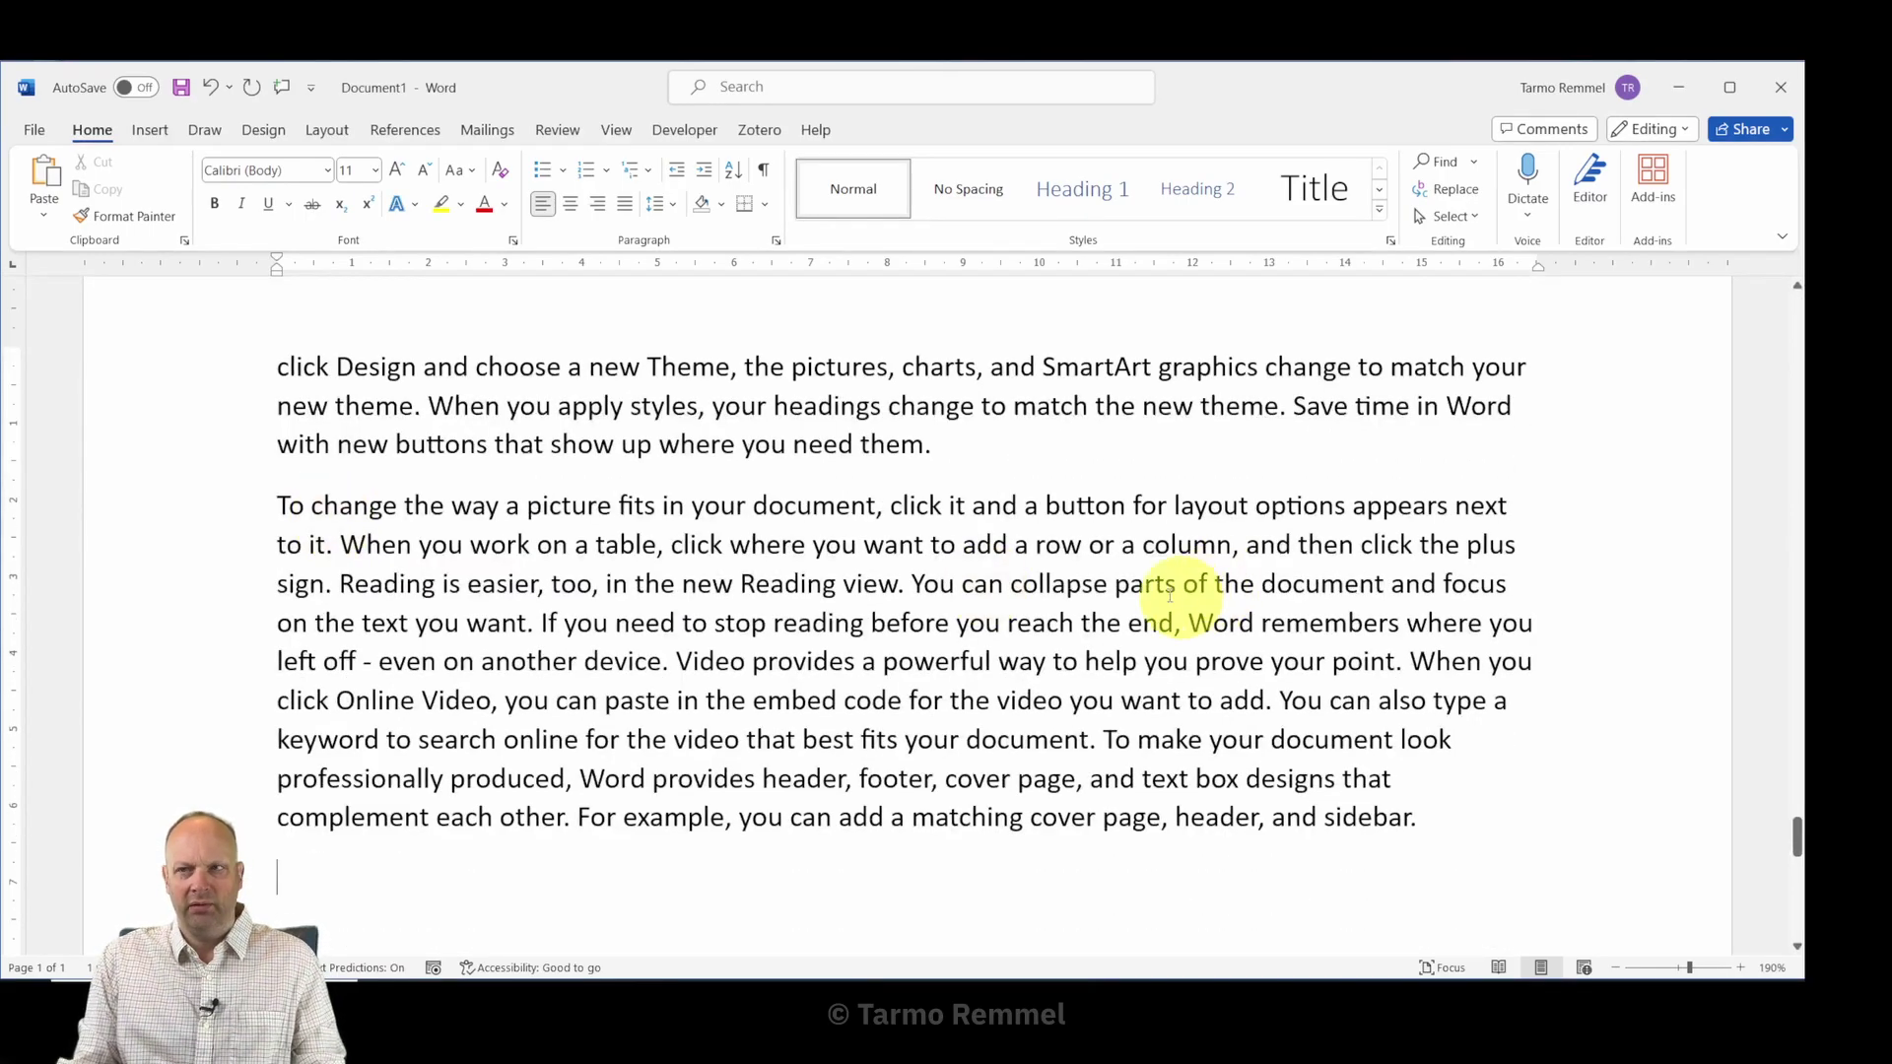
scroll(1171, 595, "up", 10)
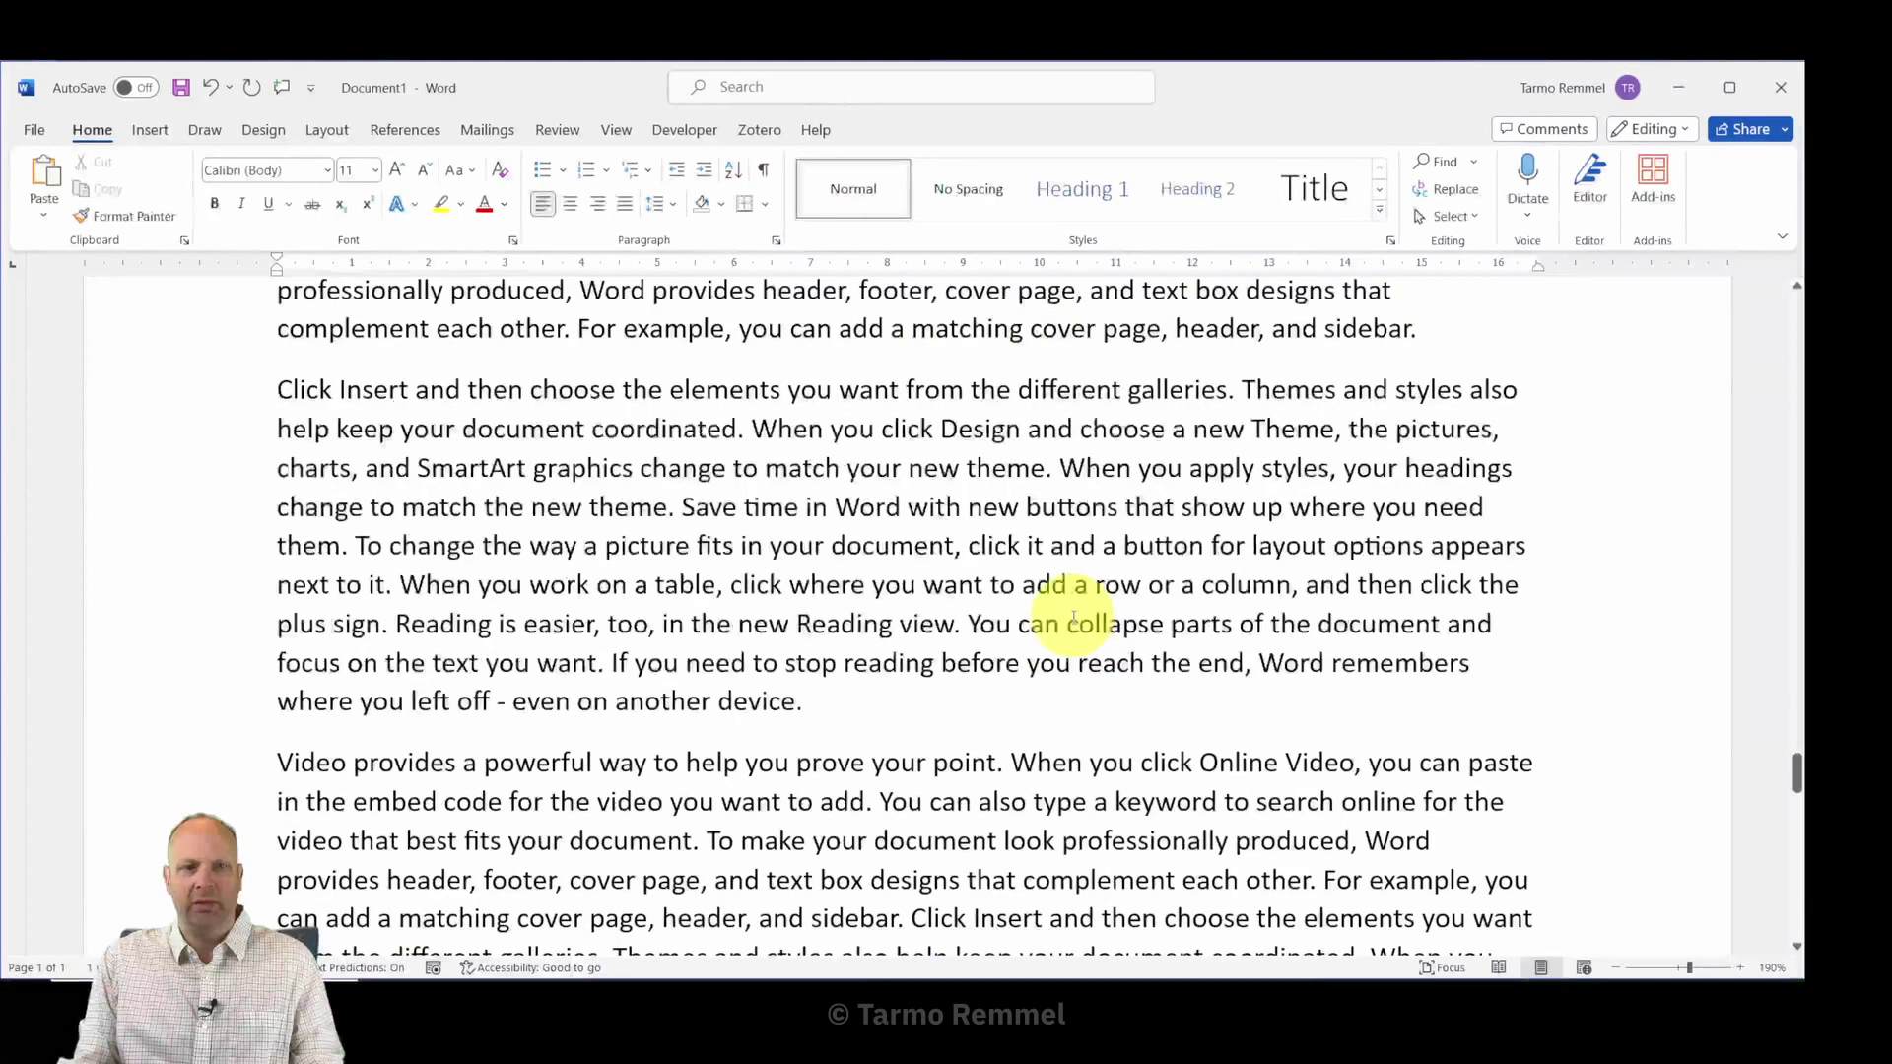
scroll(1073, 619, "down", 3)
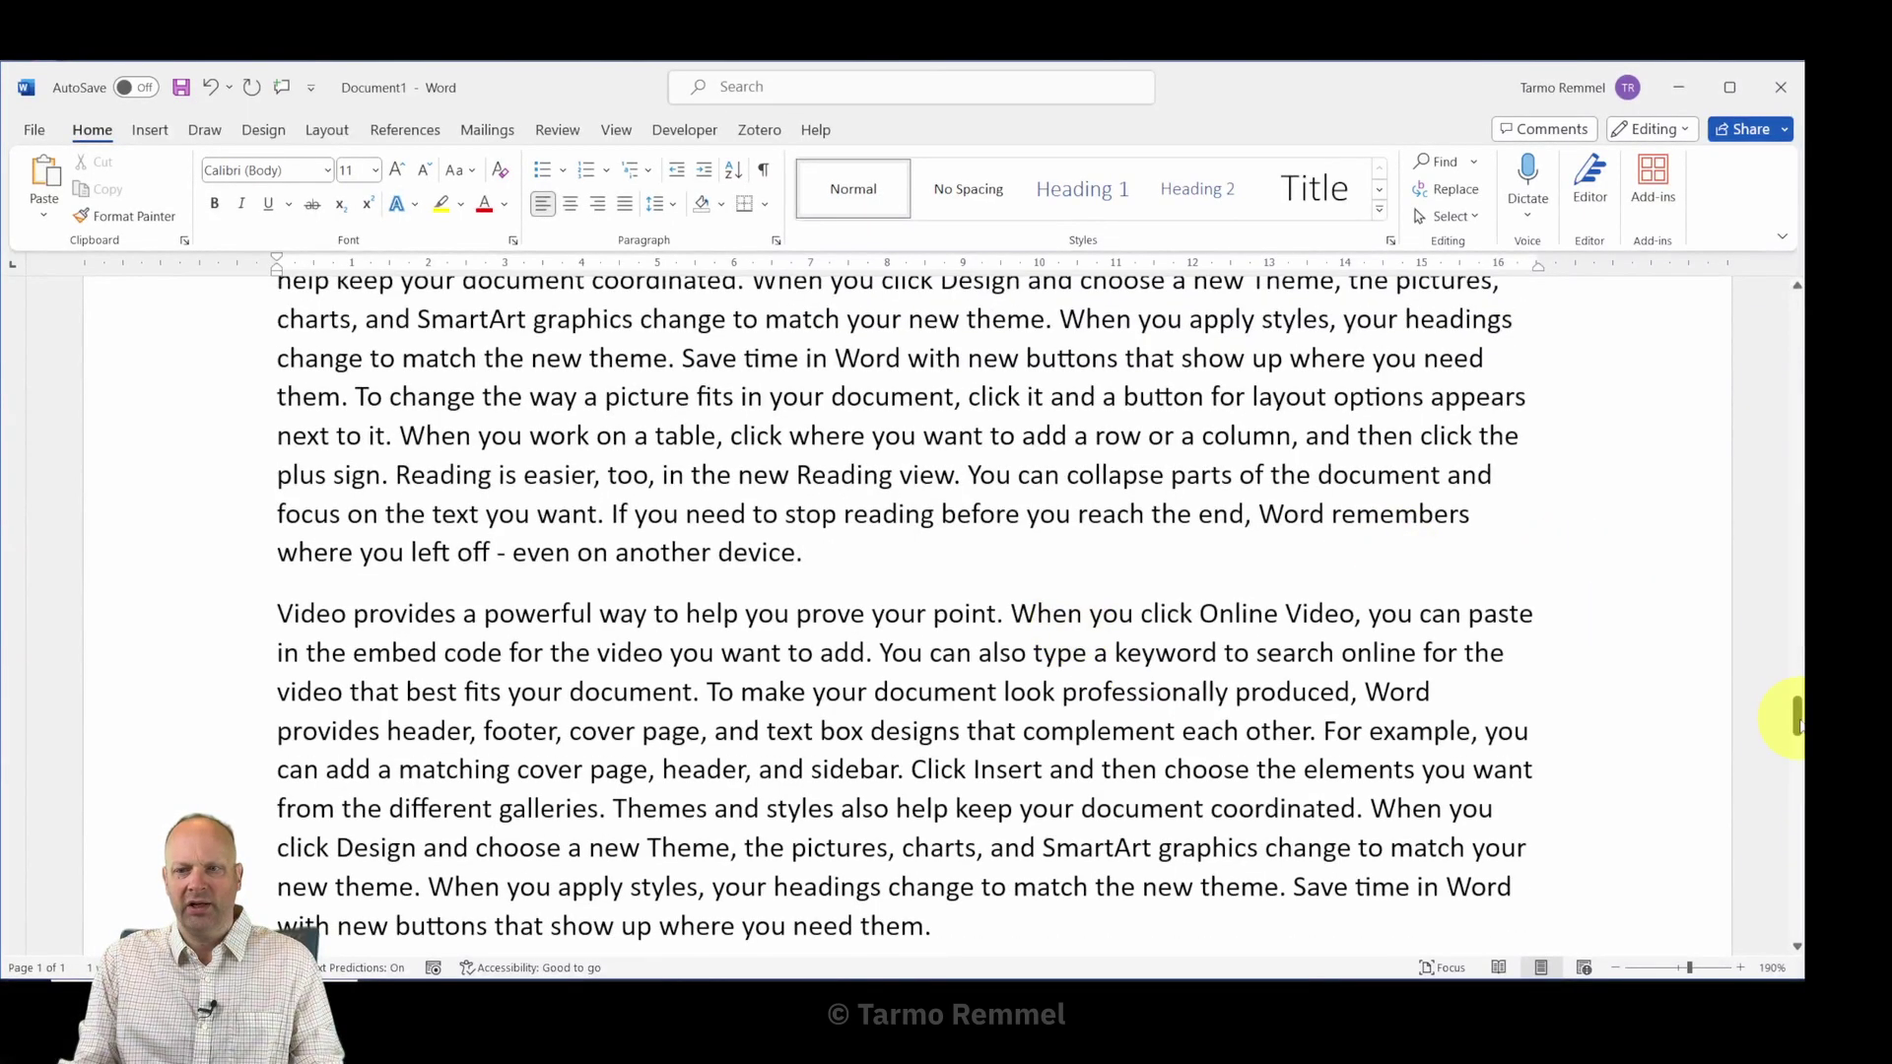
left_click_drag(1798, 722, 1798, 292)
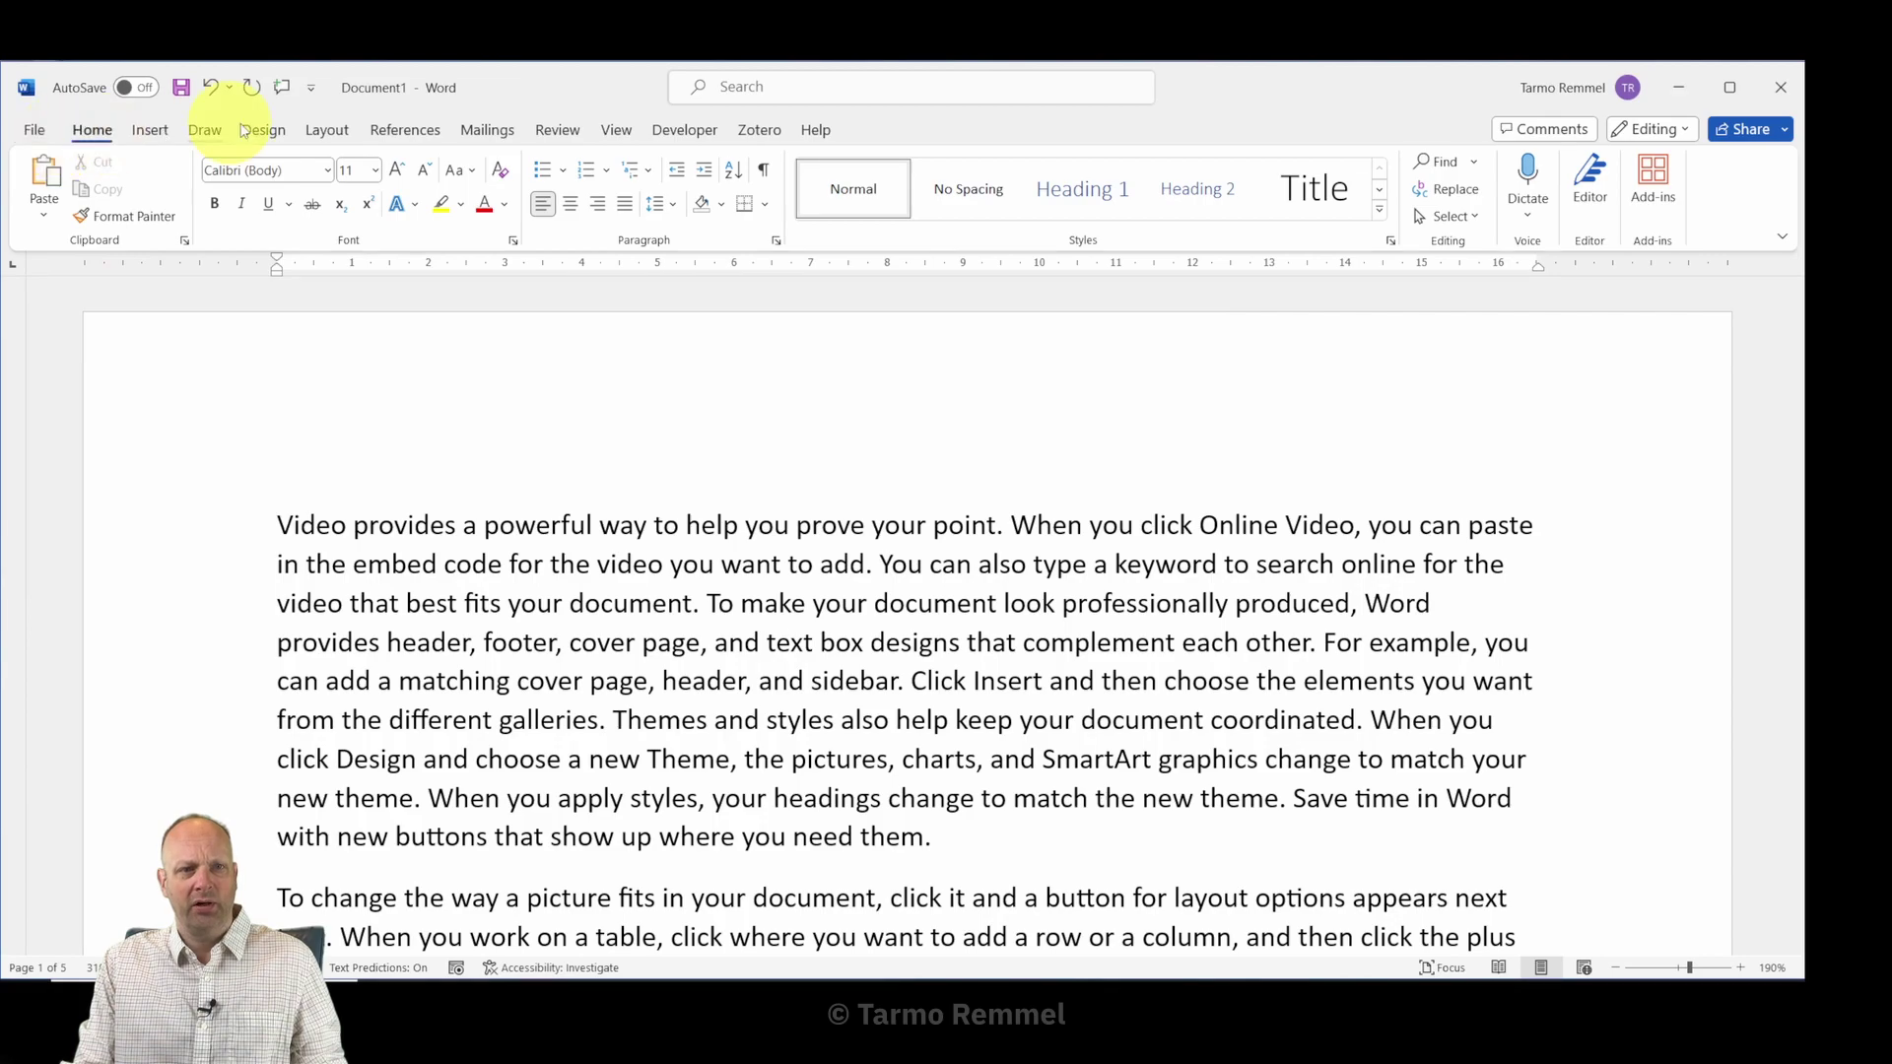
- Show the Watermark gallery from the Design tab's Page Background group
left_click(261, 131)
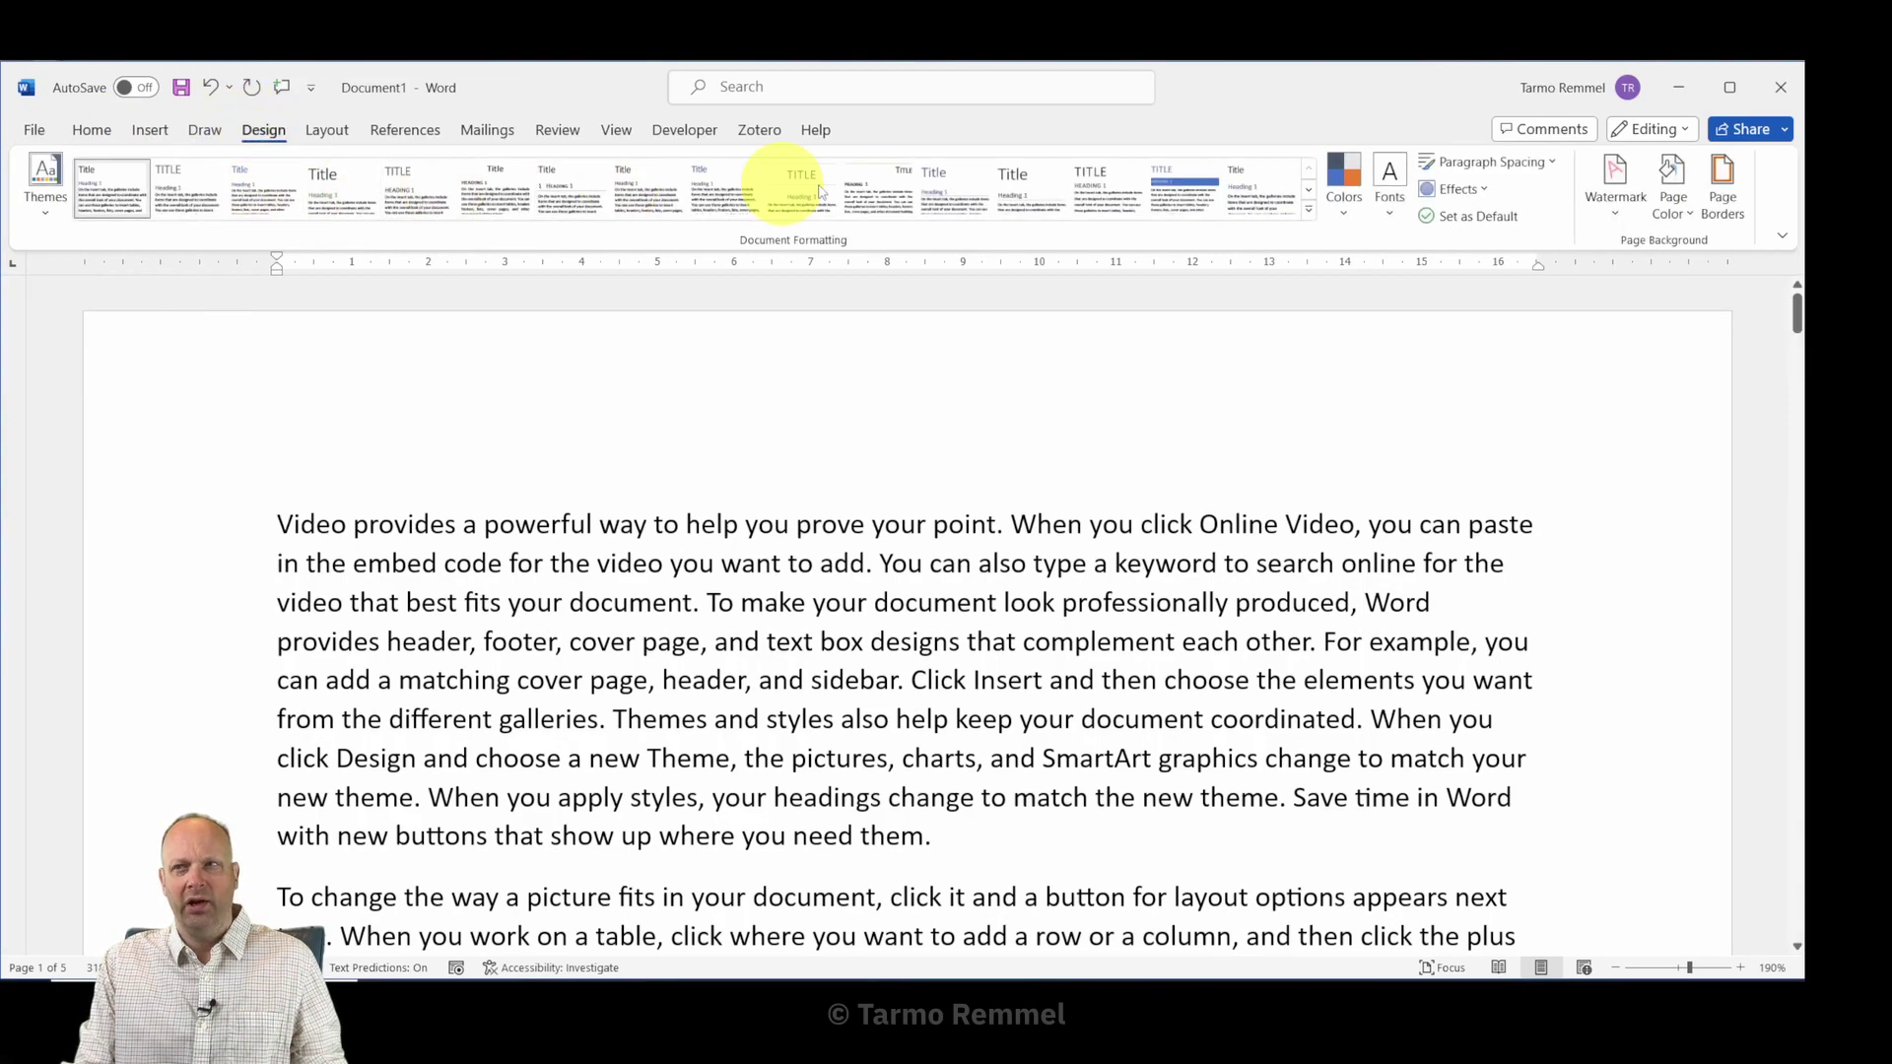
left_click(1618, 213)
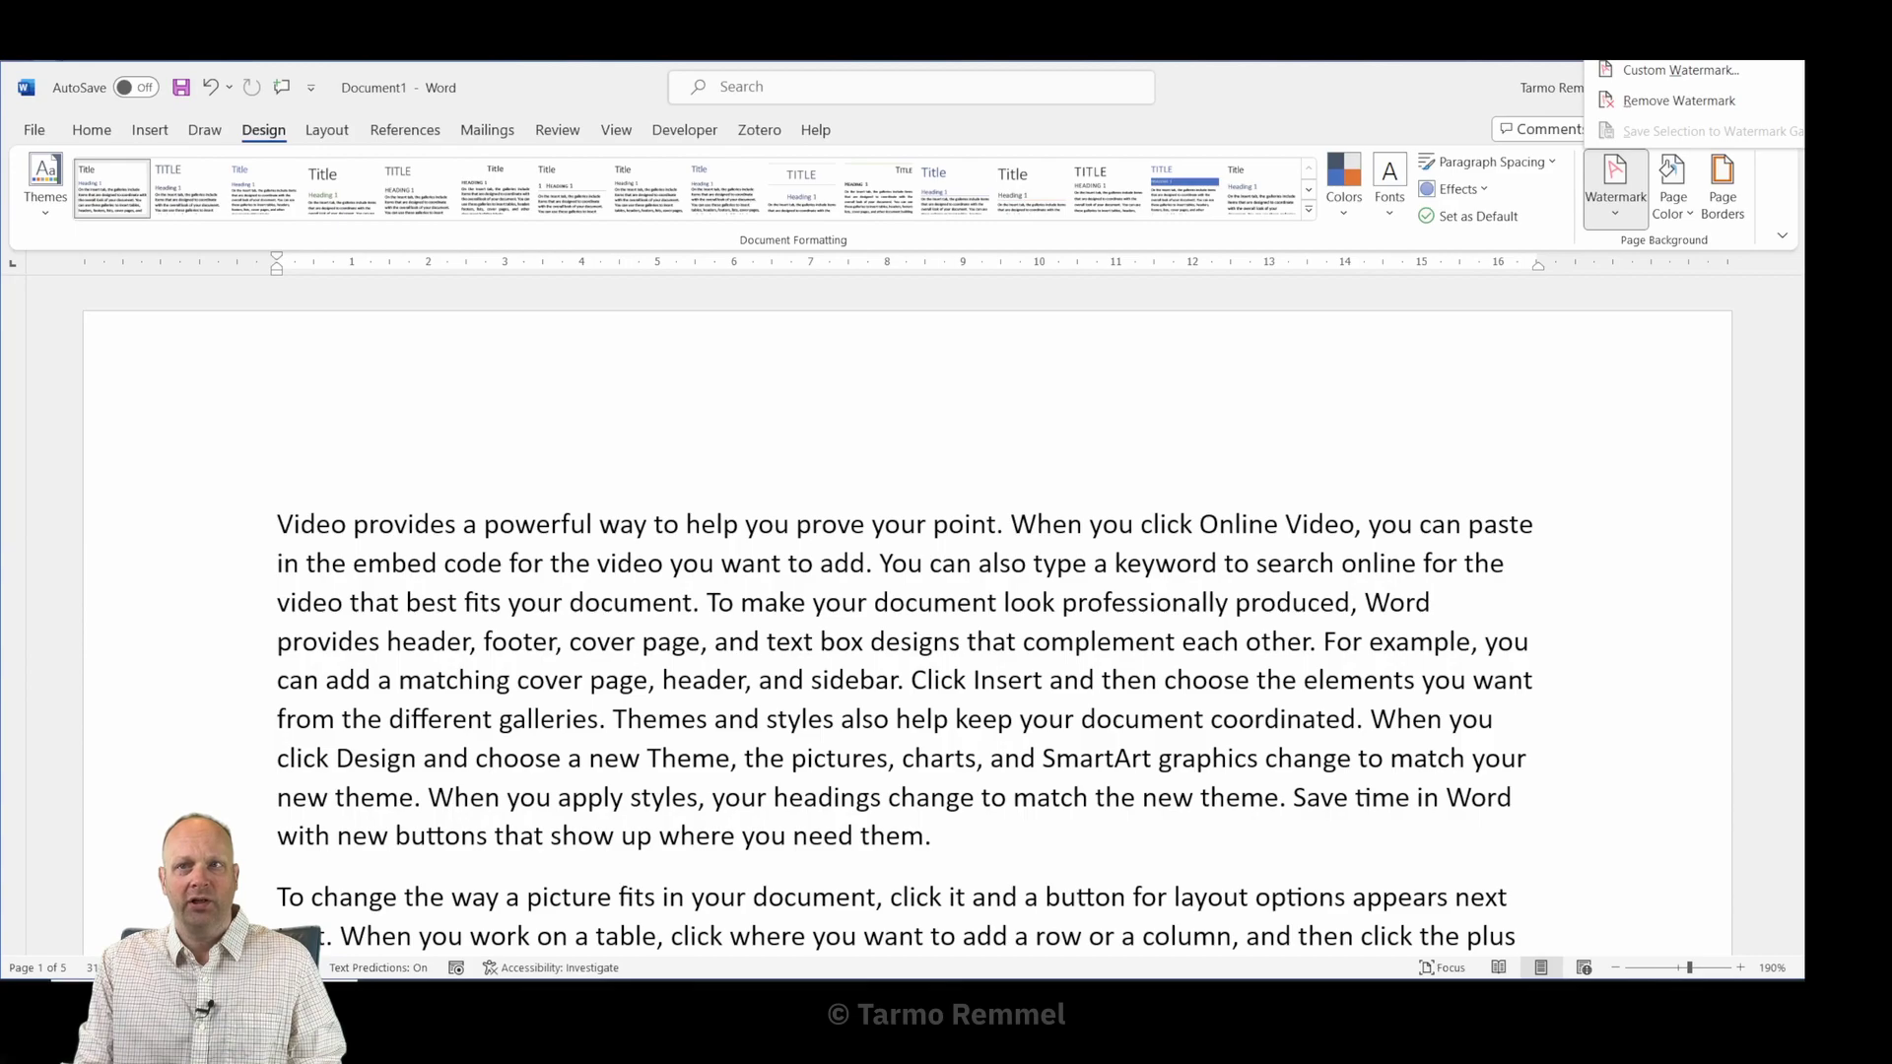
key("Escape")
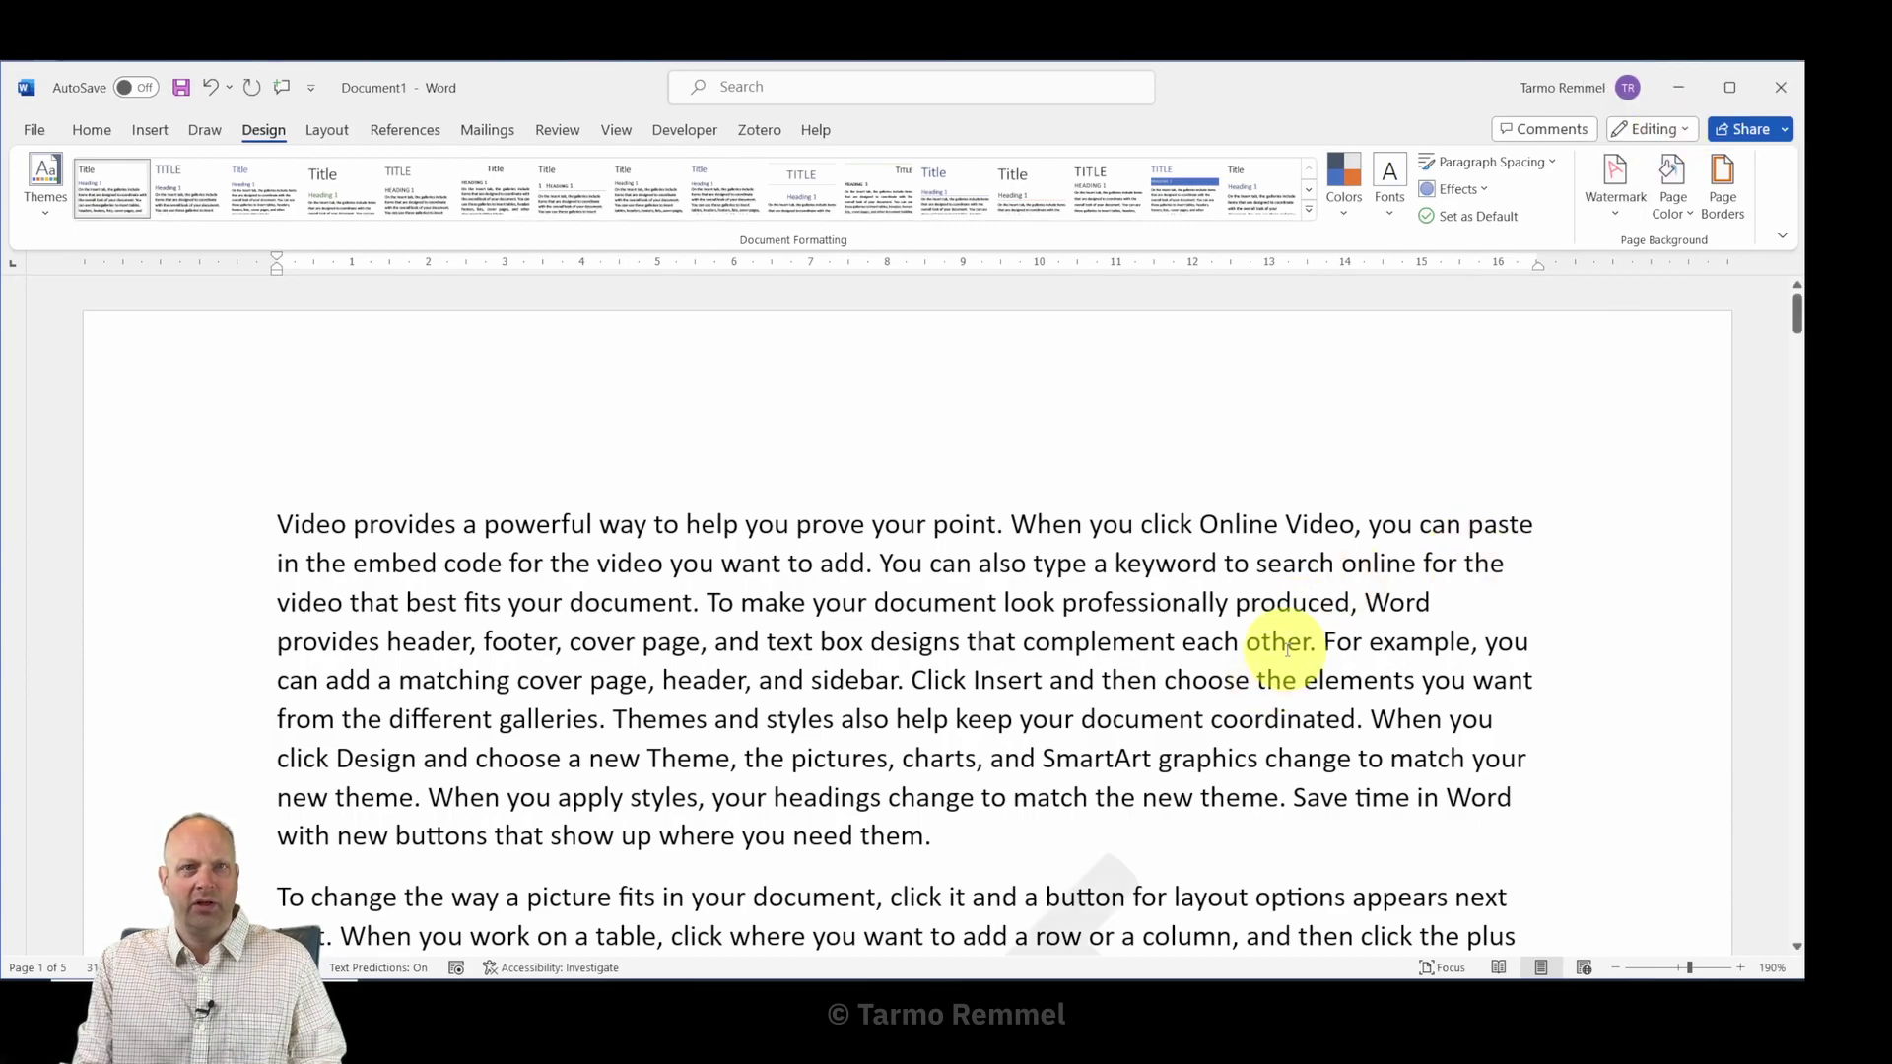
scroll(1287, 650, "down", 7)
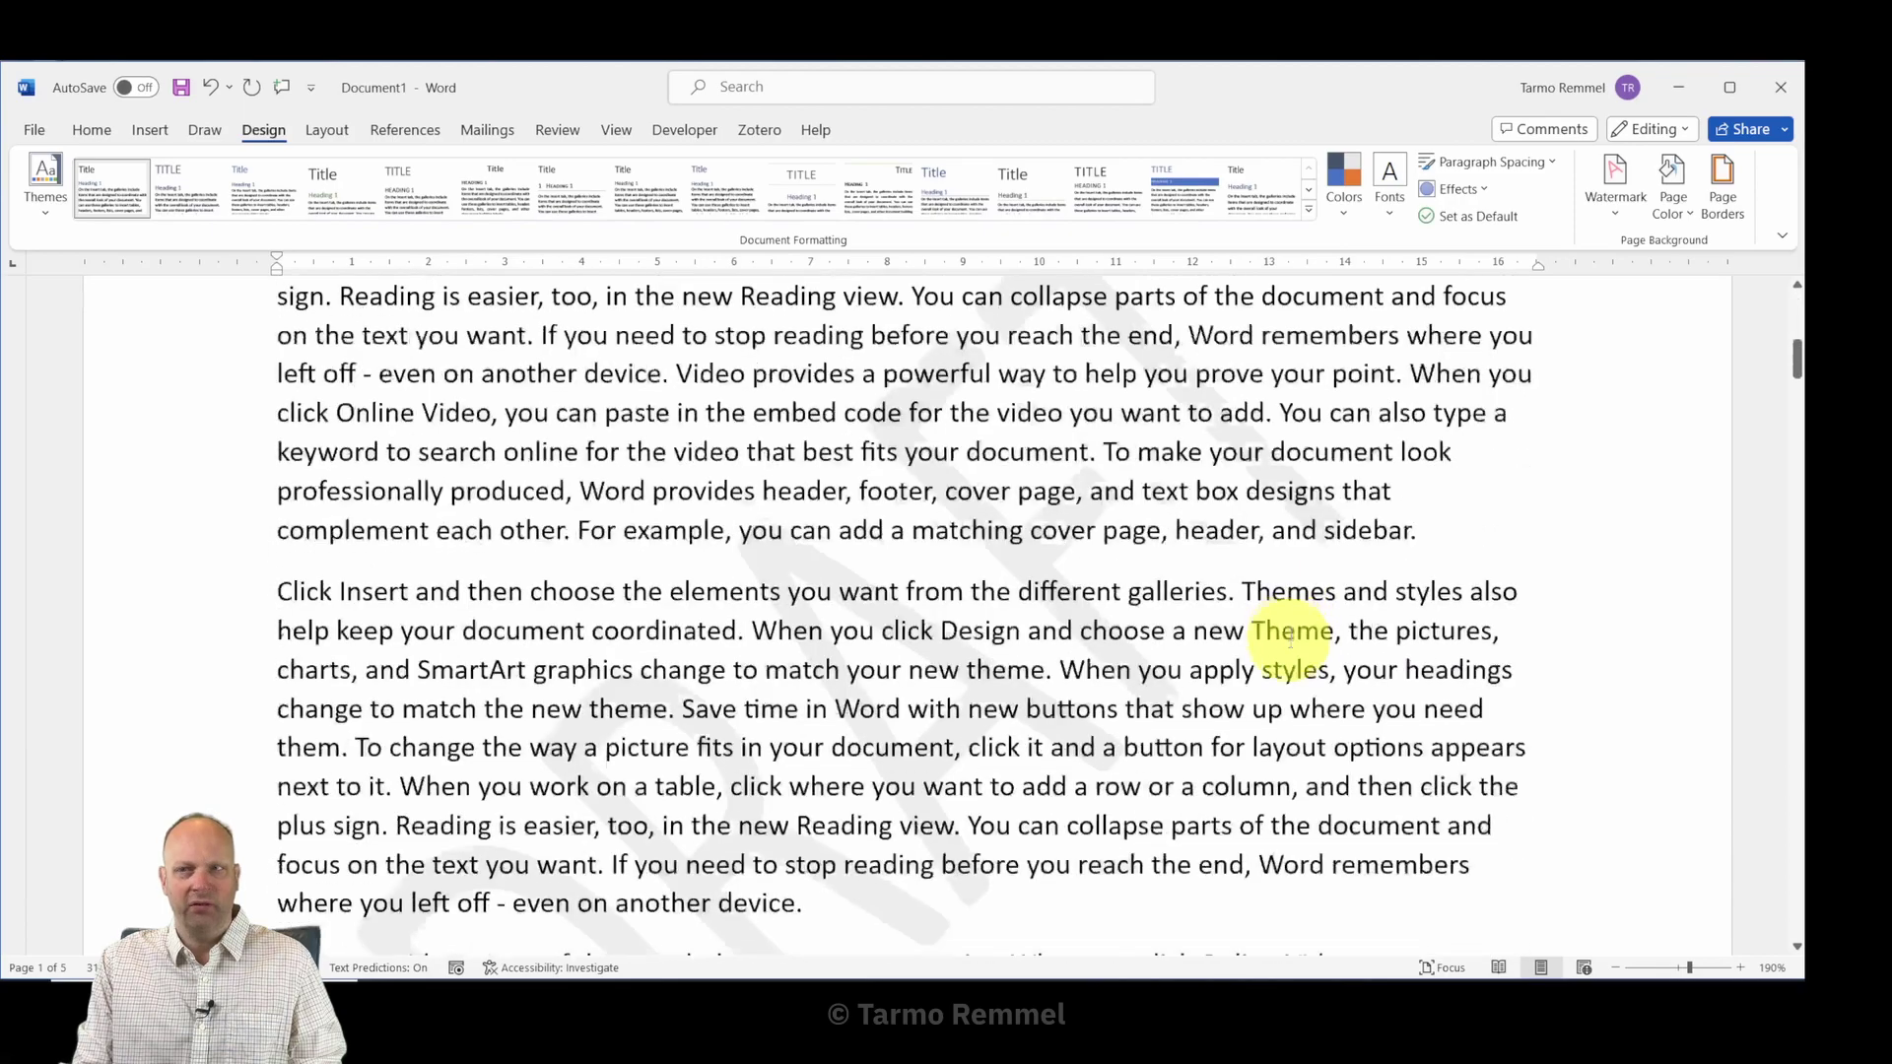
scroll(1290, 638, "down", 4)
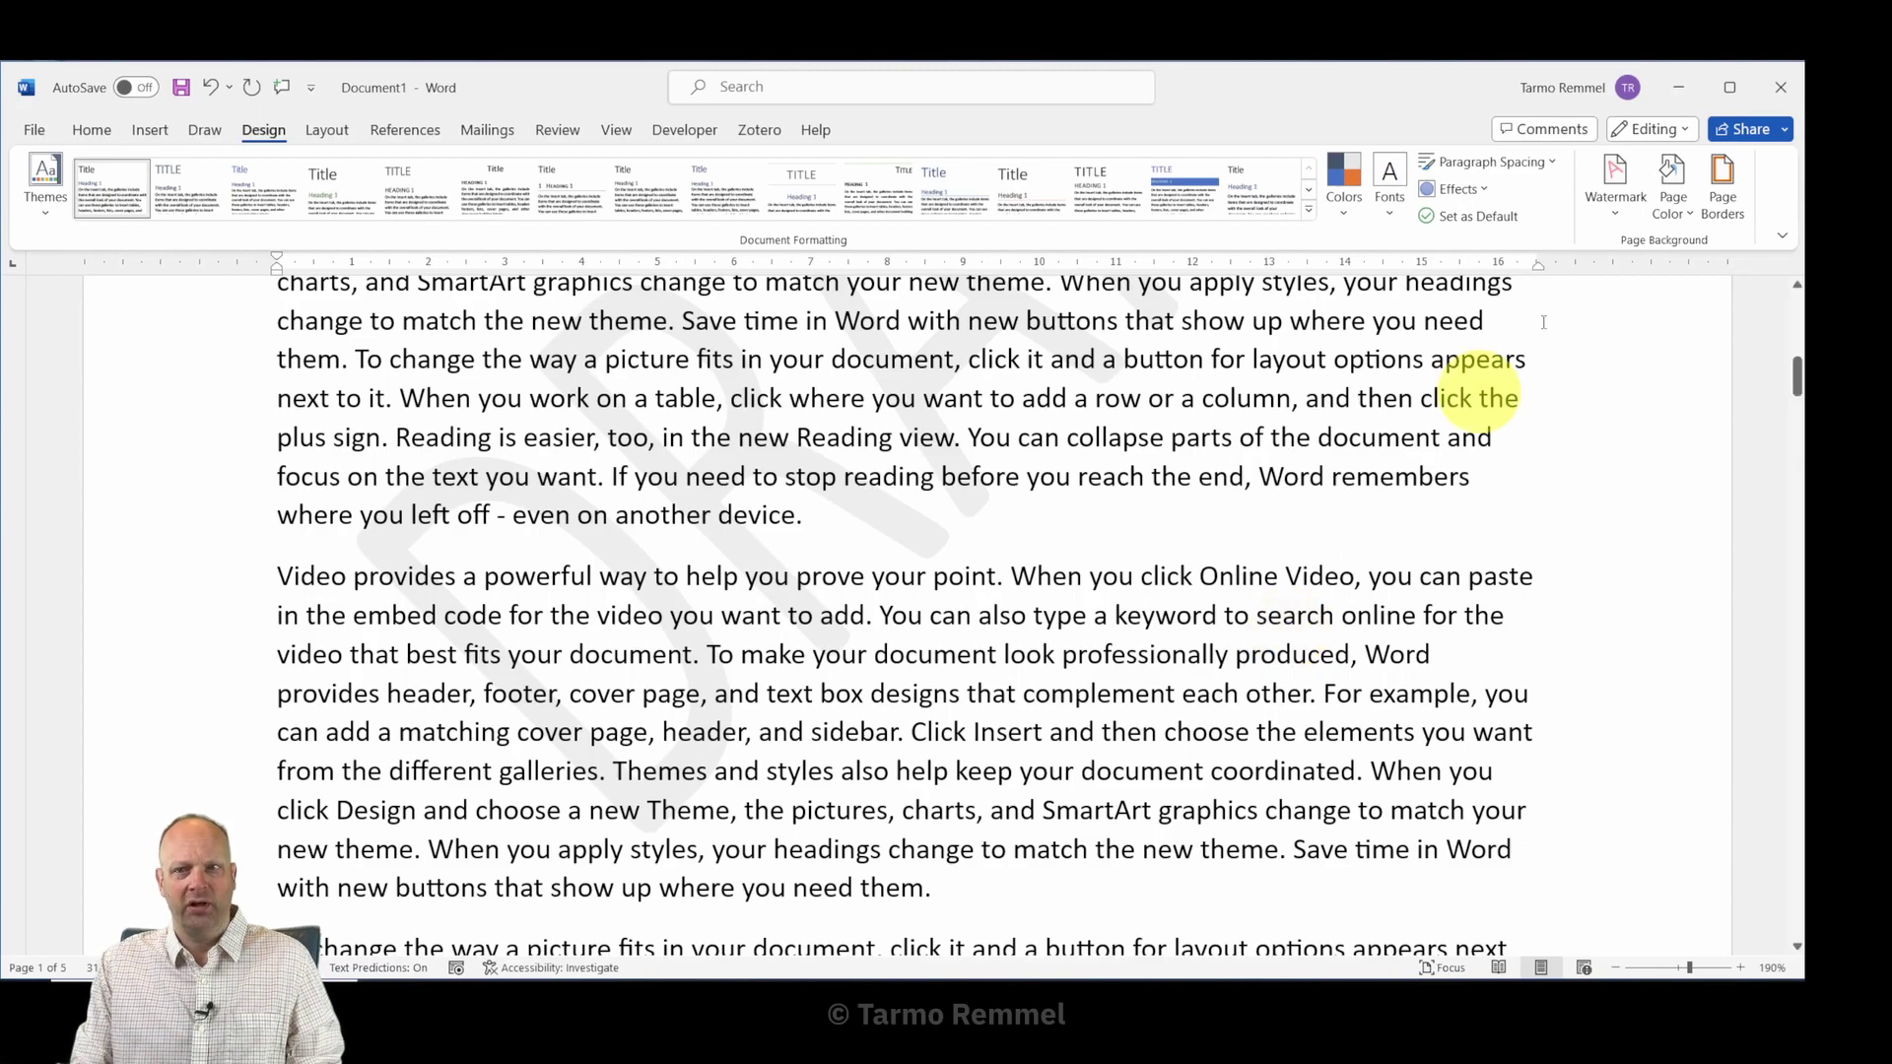
left_click(1618, 215)
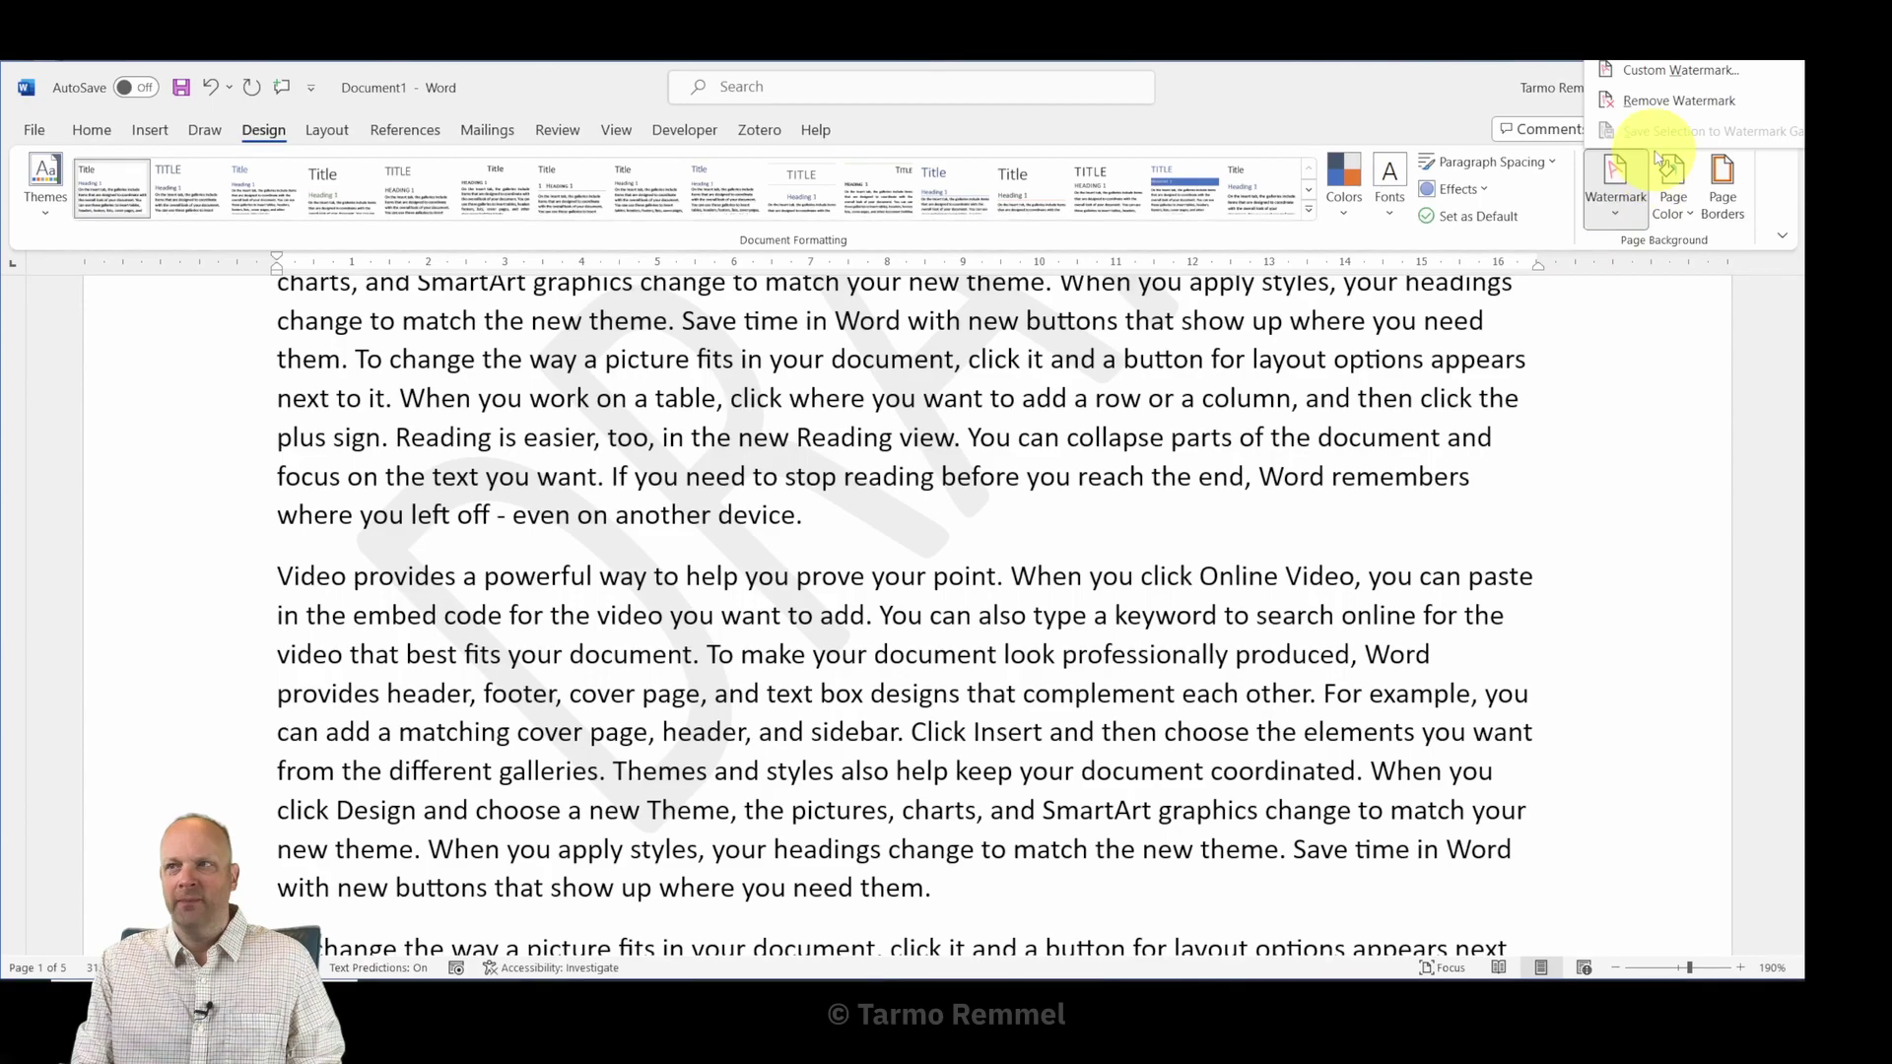
- Apply a custom diagonal text watermark reading 'DRAFT 001' to every page
left_click(1668, 69)
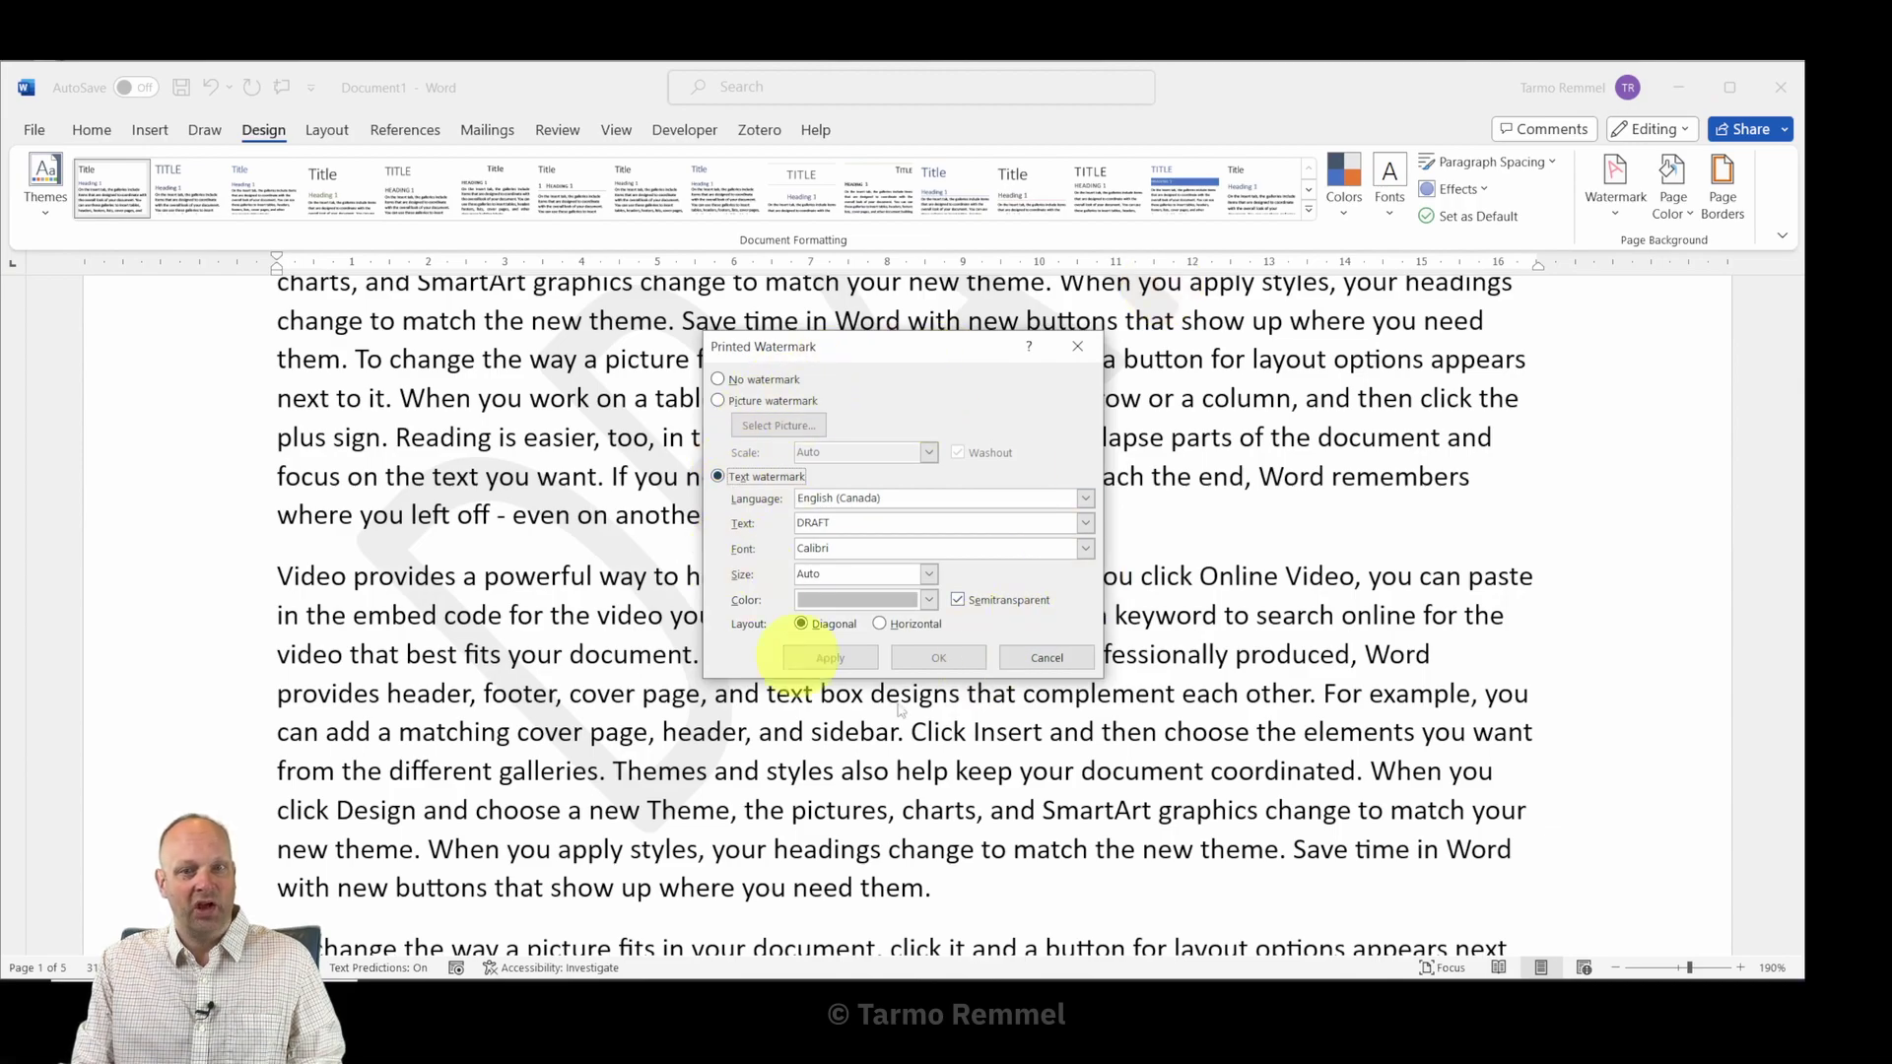
left_click(828, 522)
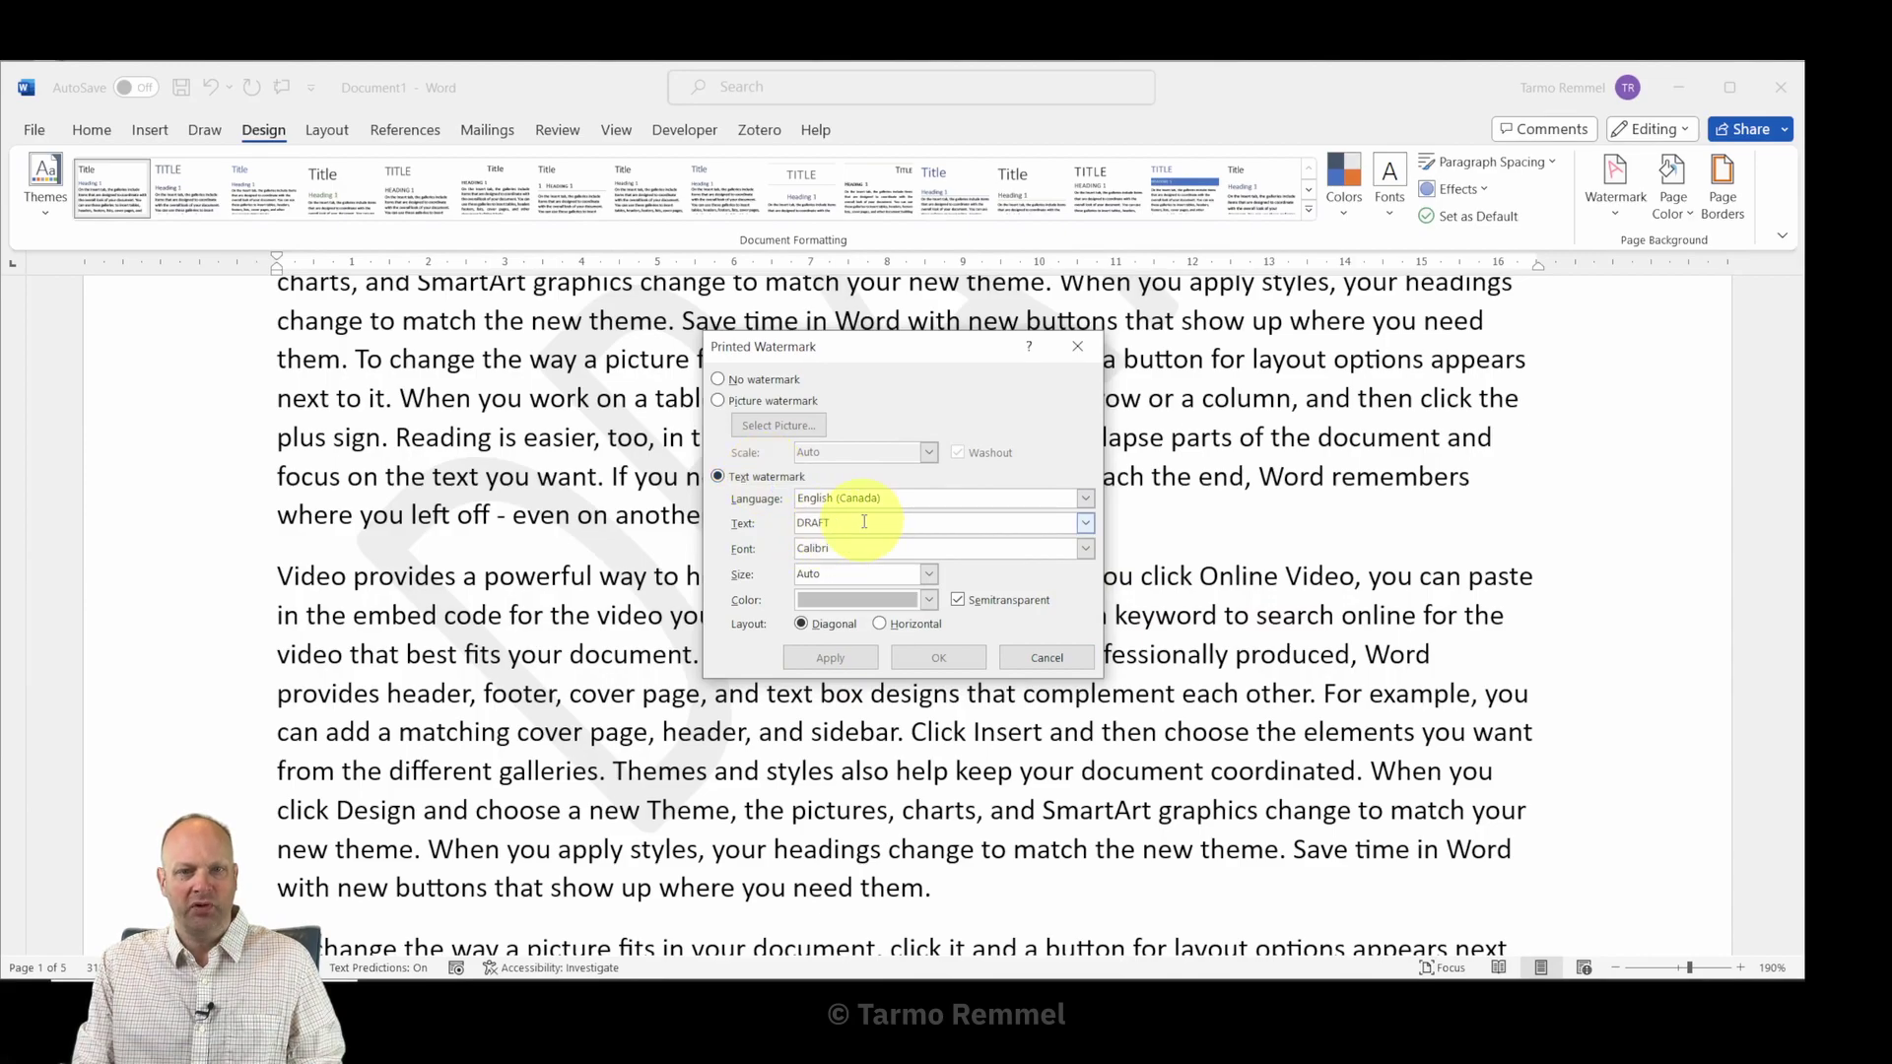
type("001")
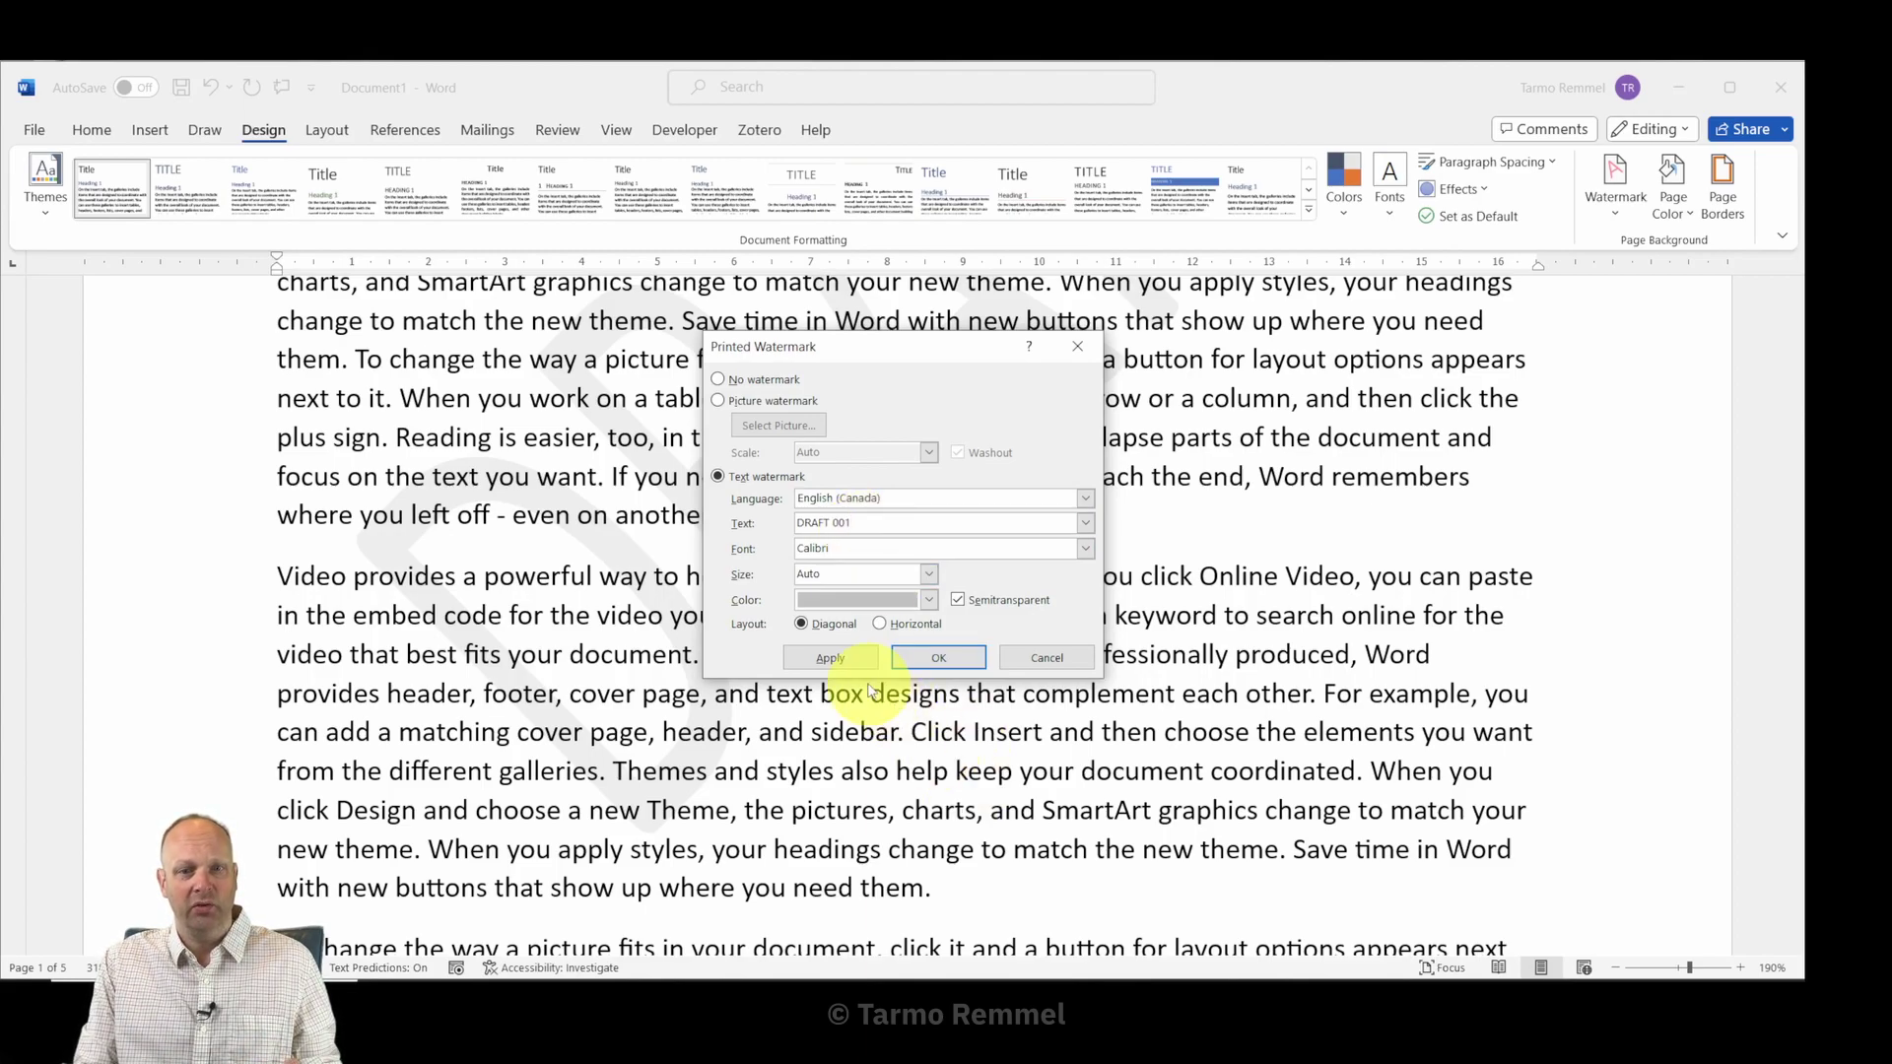
left_click(854, 665)
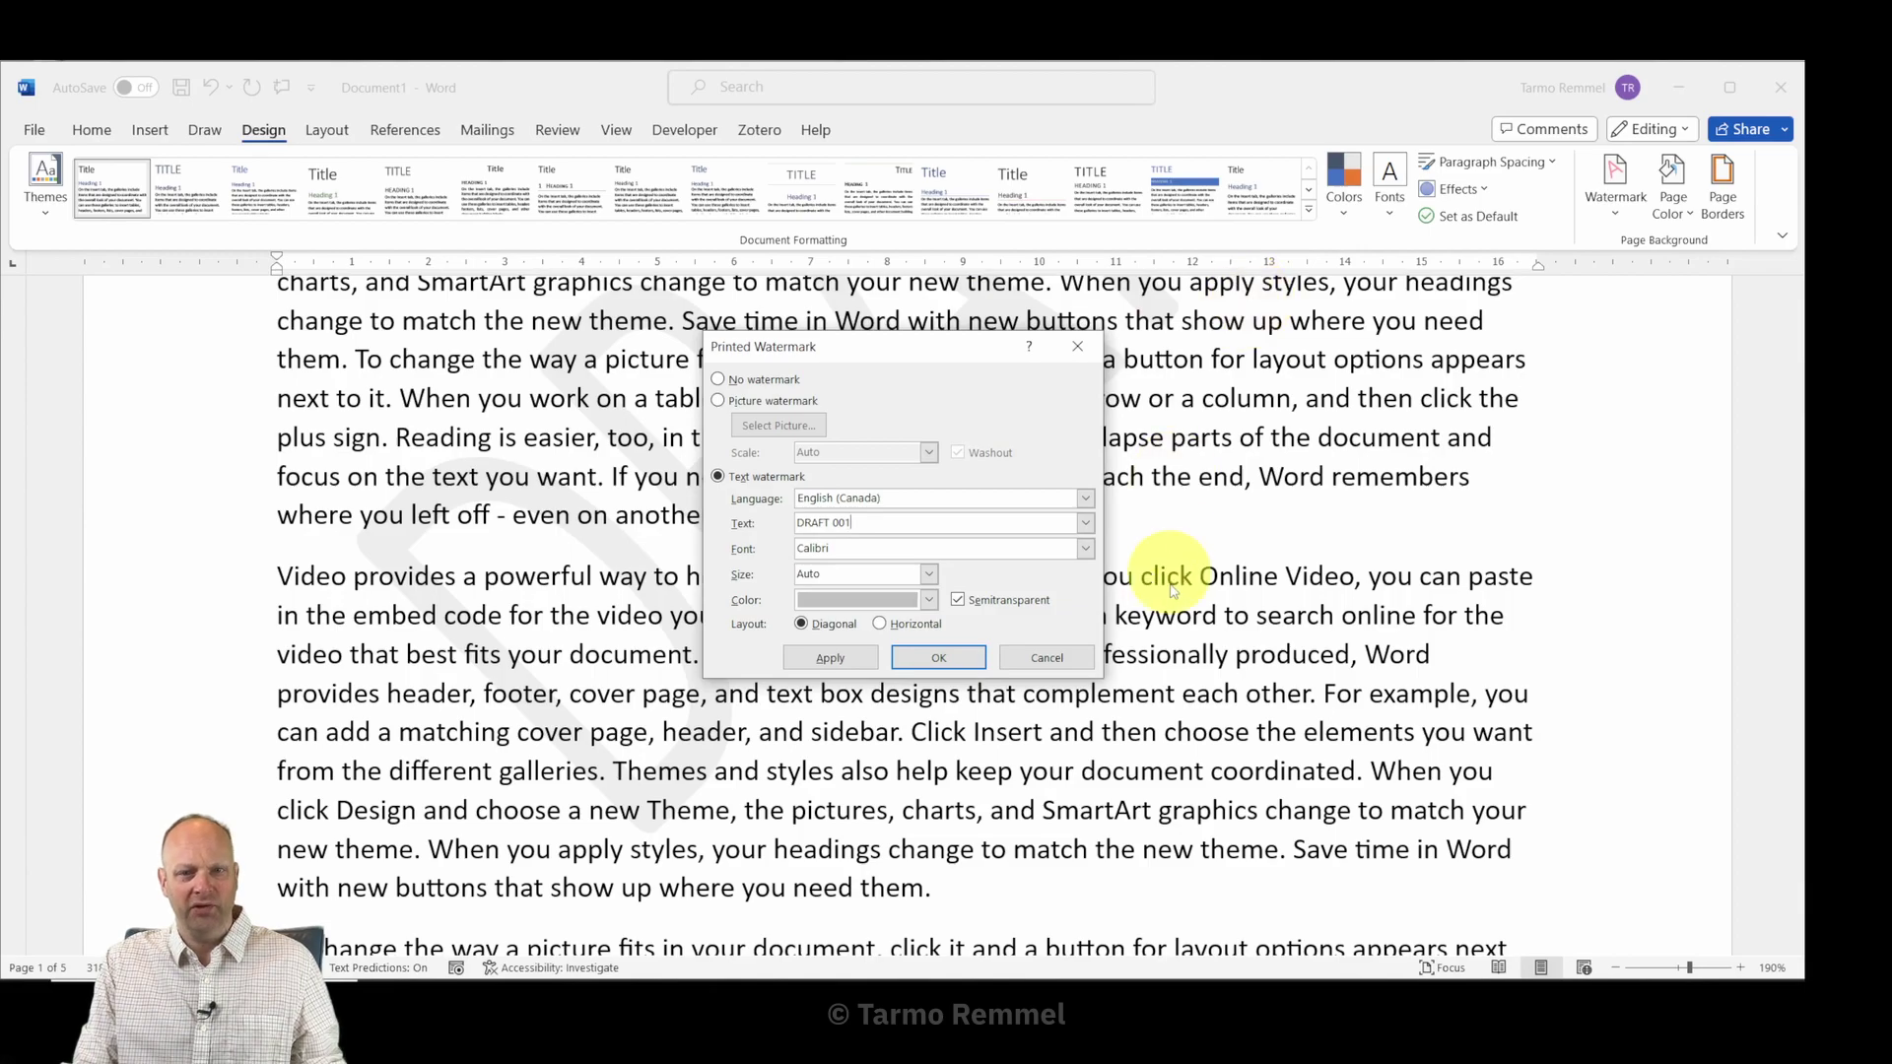
left_click(938, 656)
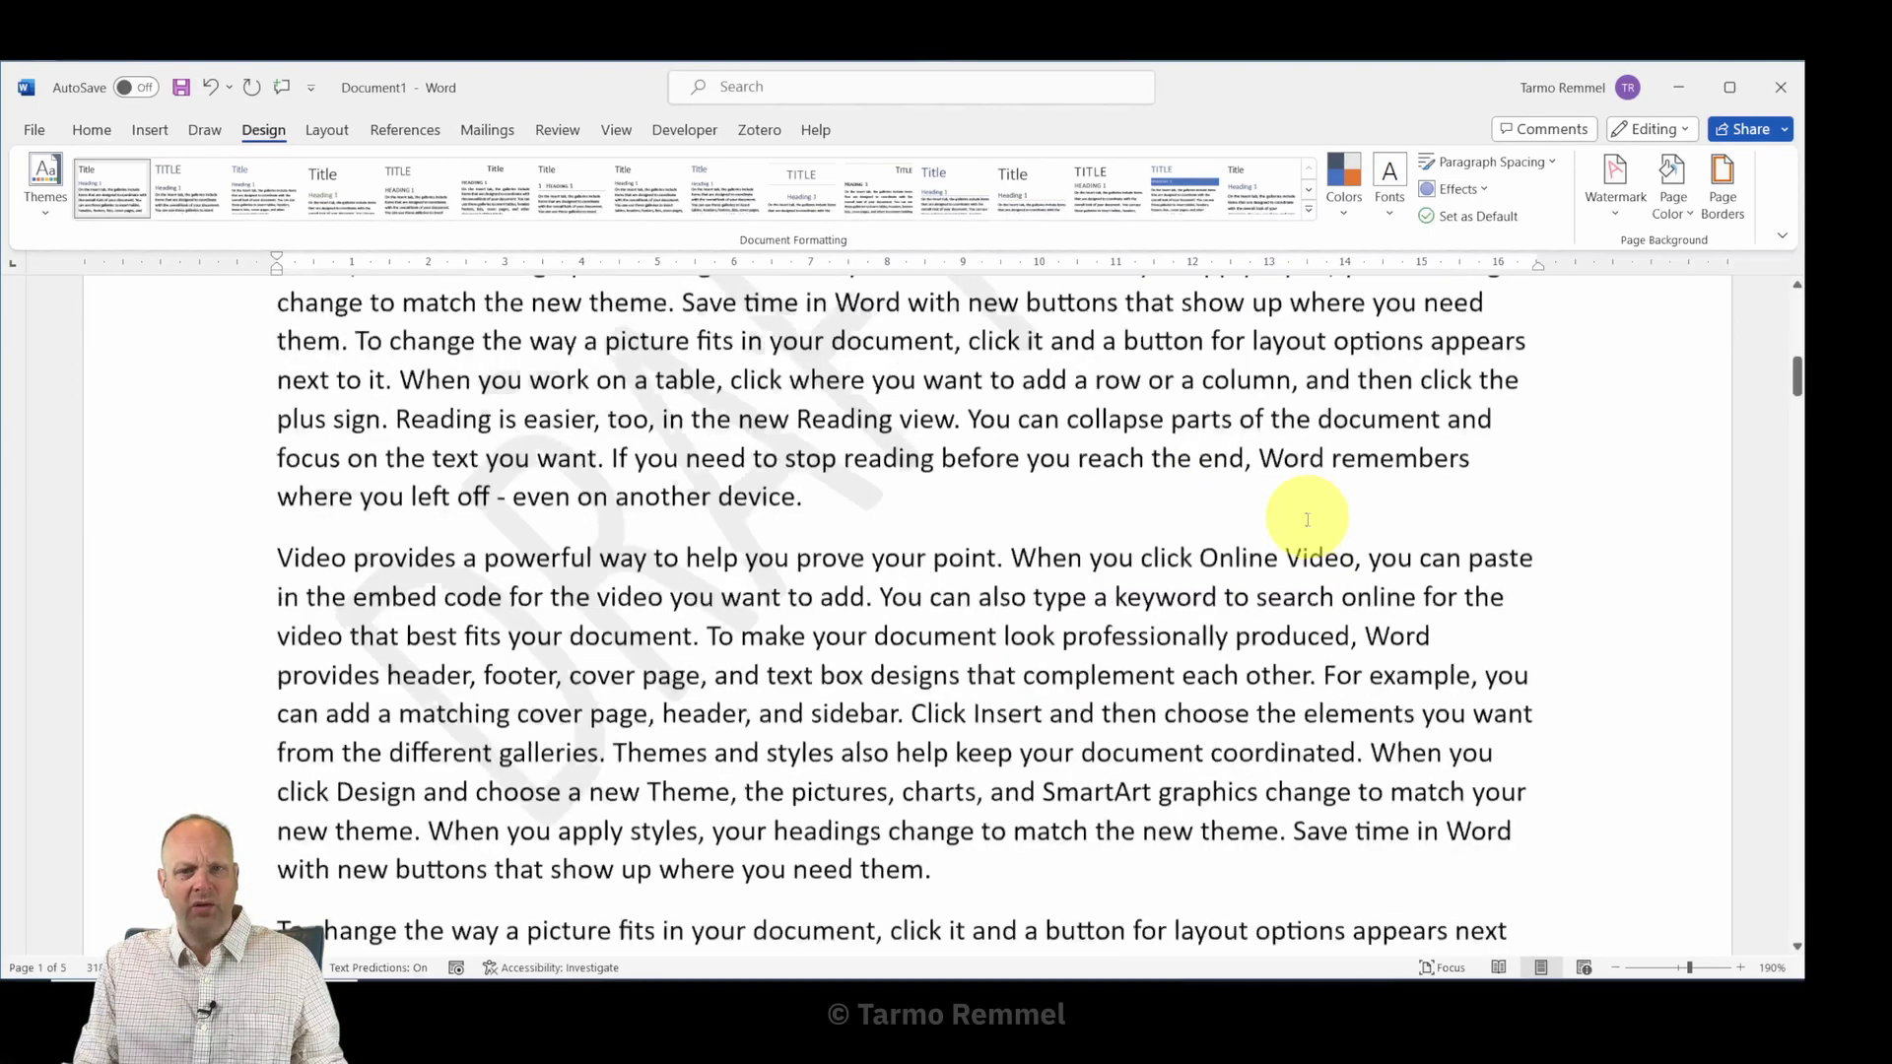
scroll(1311, 513, "up", 3)
scroll(1183, 513, "up", 2)
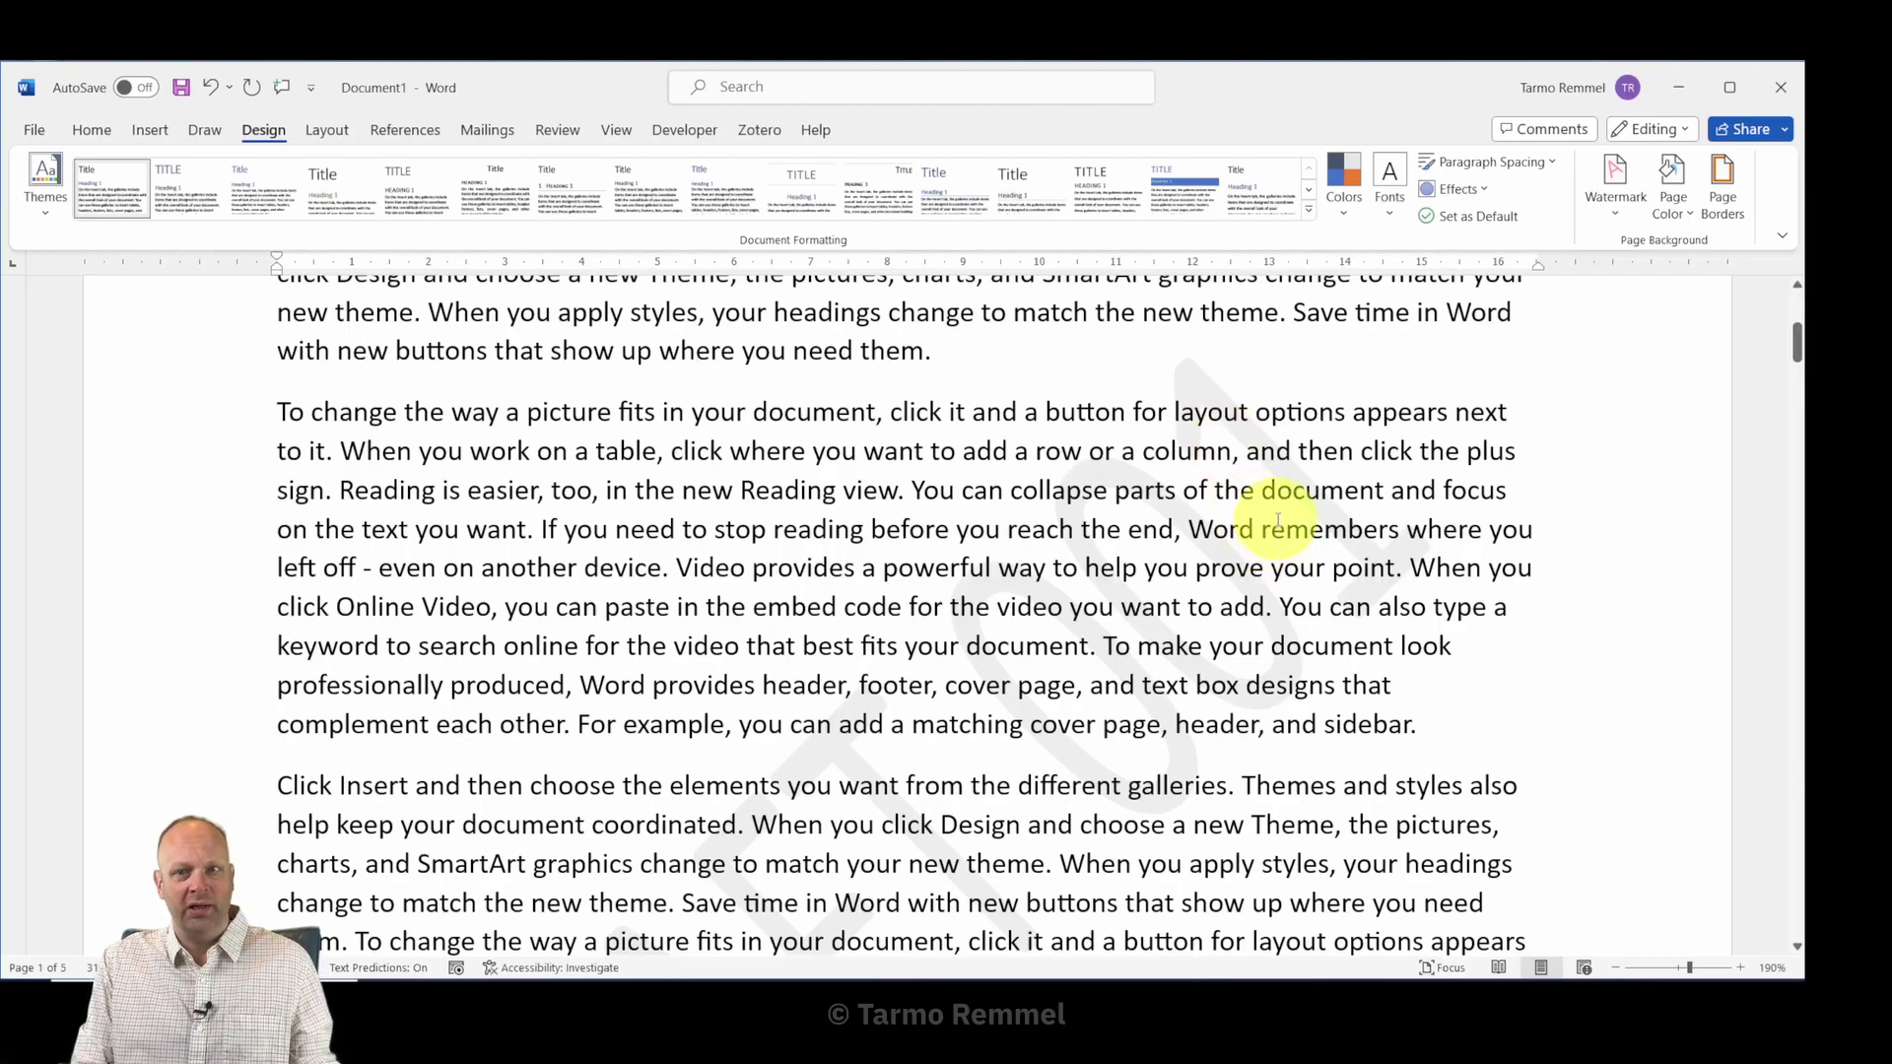
- Choose Remove Watermark from the Design tab's Watermark menu to clear 'DRAFT 001'
left_click(1622, 216)
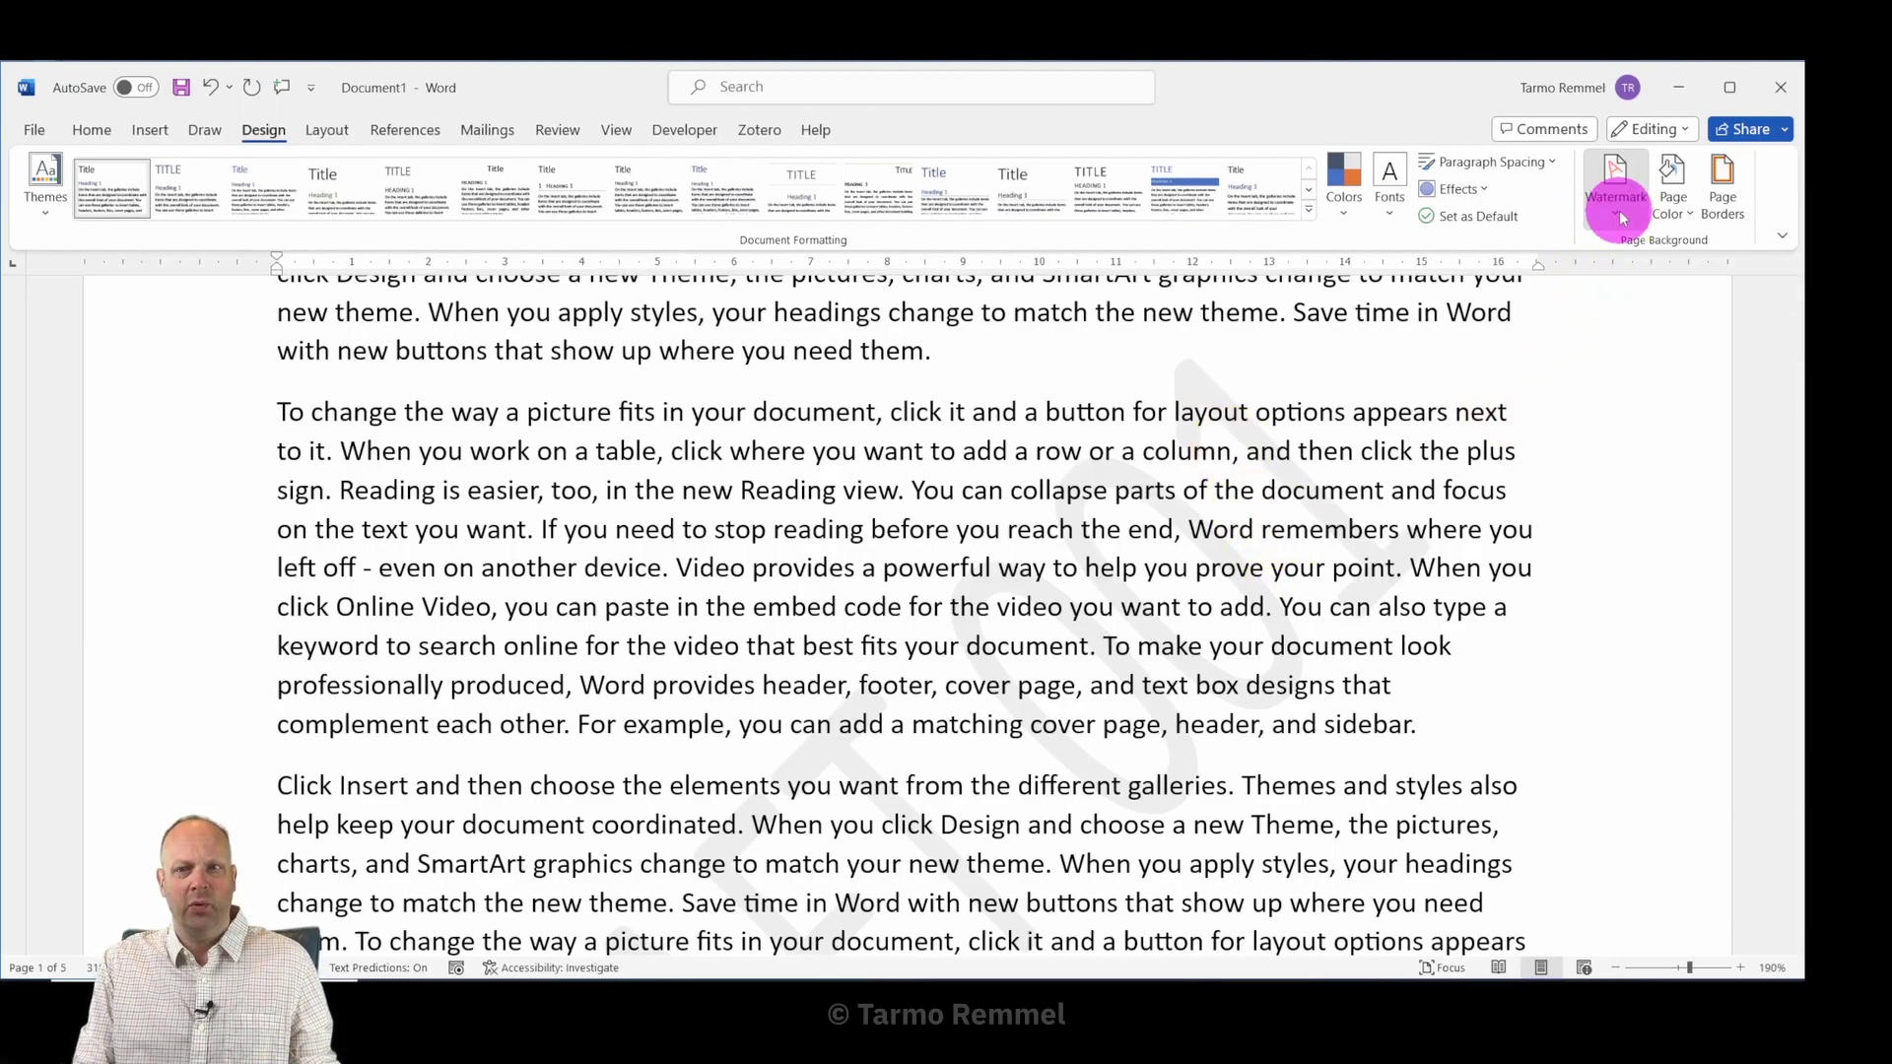
left_click(1666, 103)
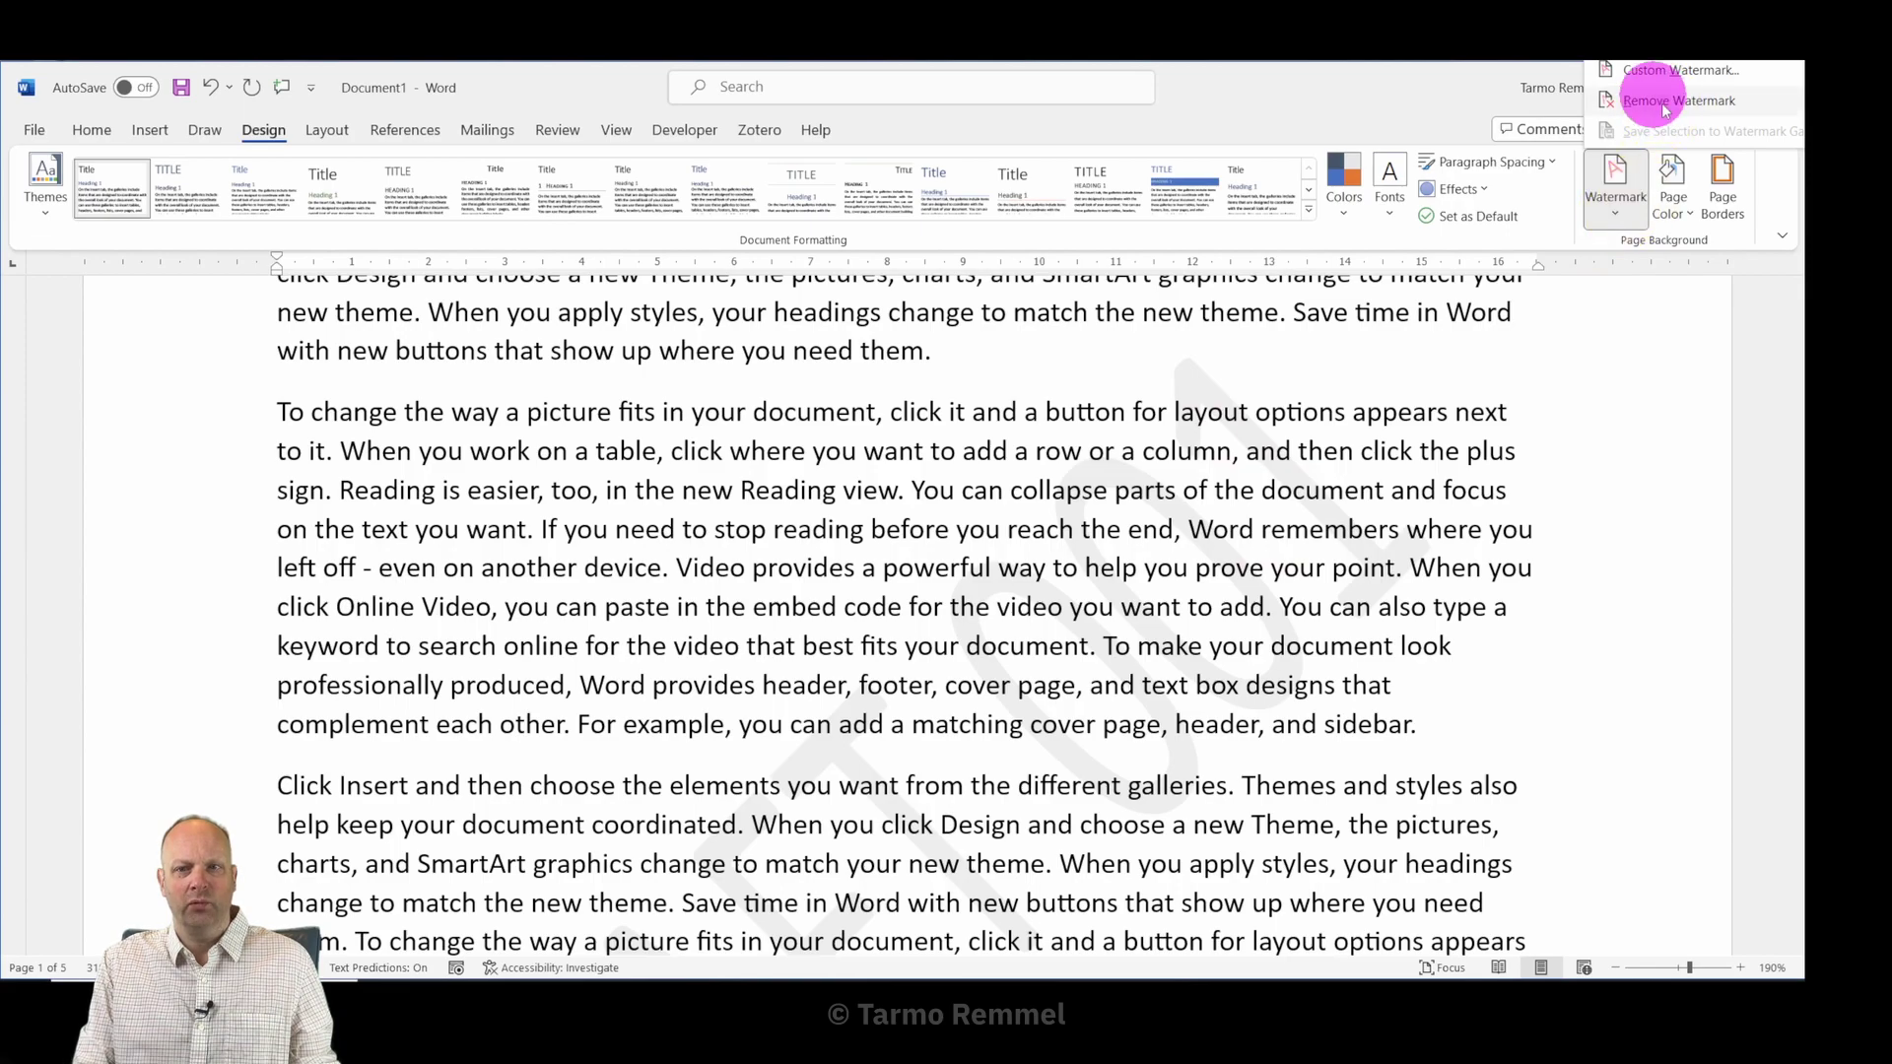
scroll(1415, 538, "down", 3)
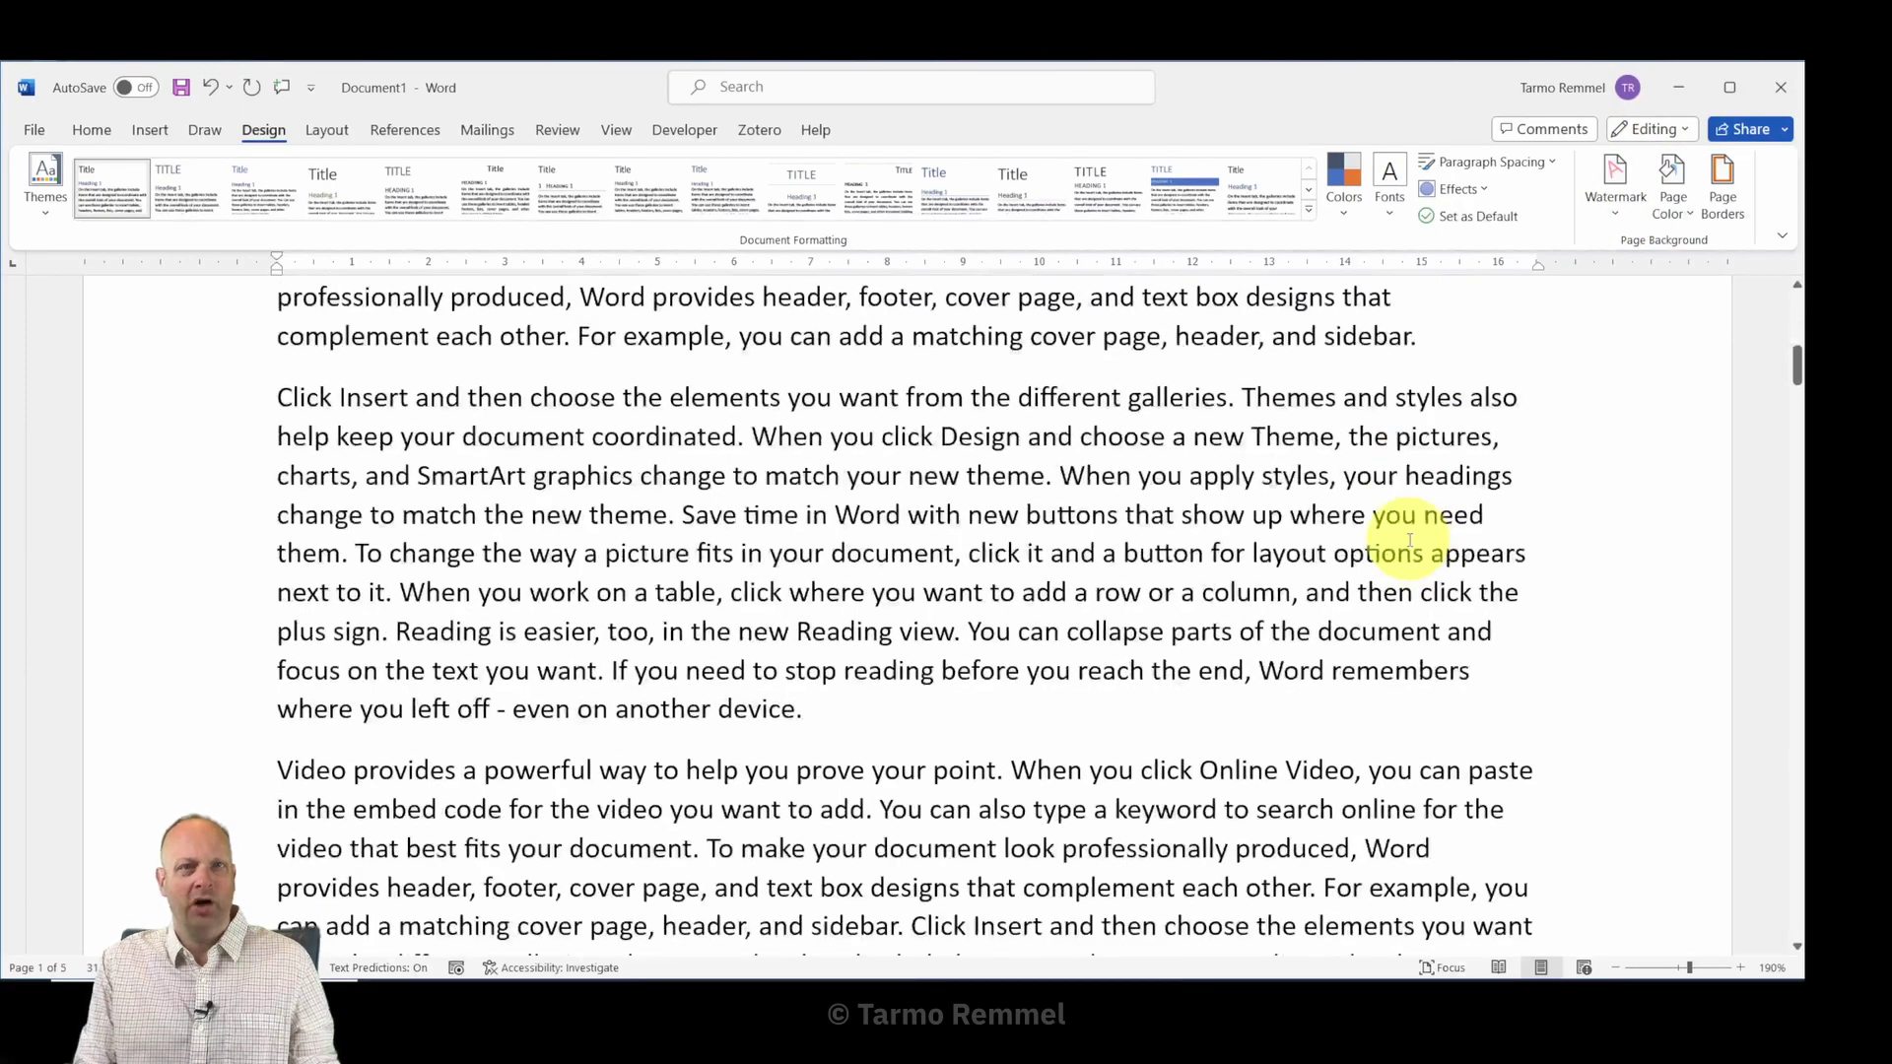